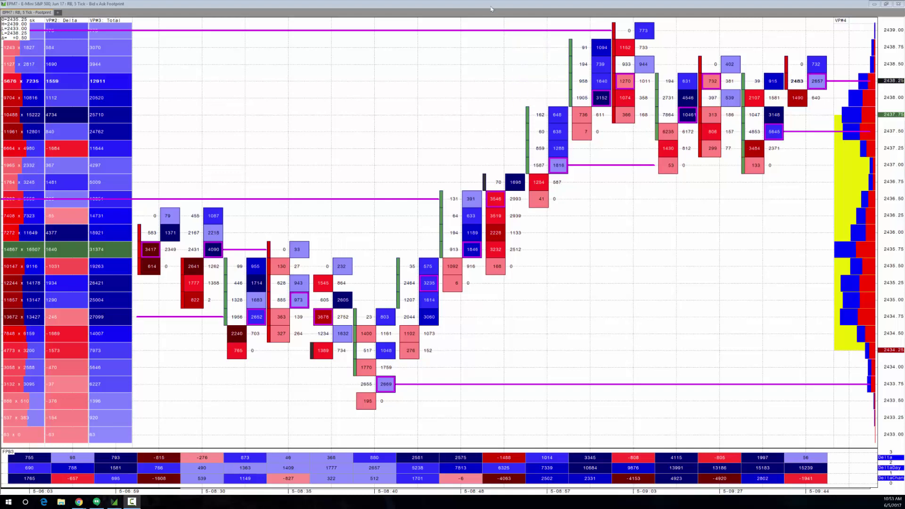
Step: Restore the full-screen E-mini S&P 500 footprint chart and drag it off the screen
{"action": "double_click", "coordinate": [327, 6]}
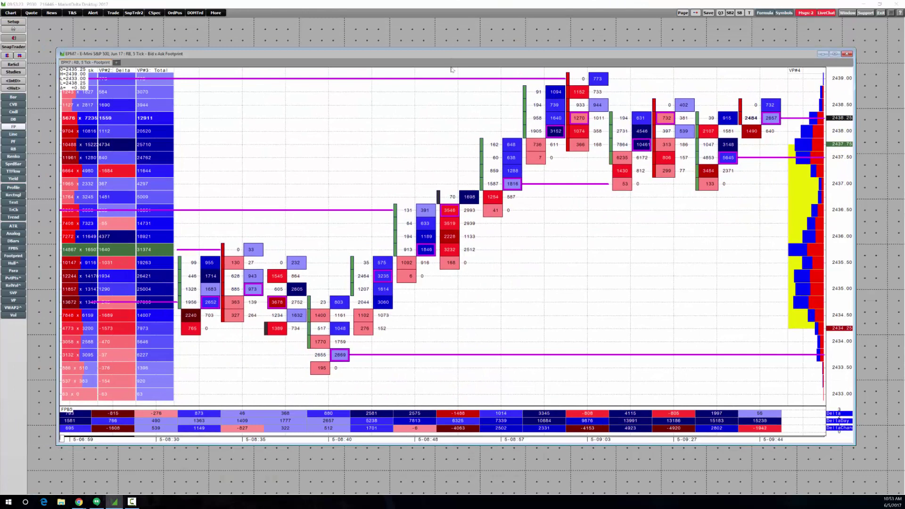
{"action": "left_click_drag", "start_coordinate": [451, 56], "coordinate": [438, 503]}
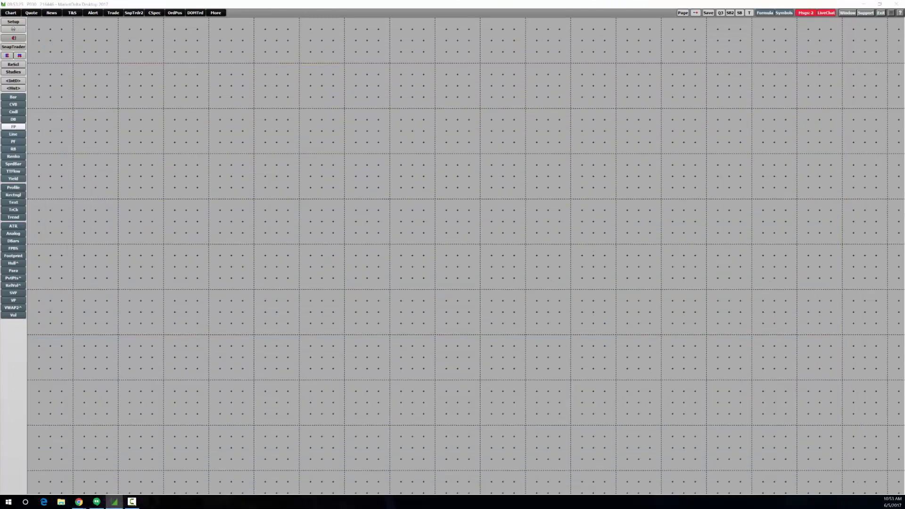
Step: Add a new E-mini S&P 500 Footprint chart from the Chart menu
{"action": "left_click", "coordinate": [10, 13]}
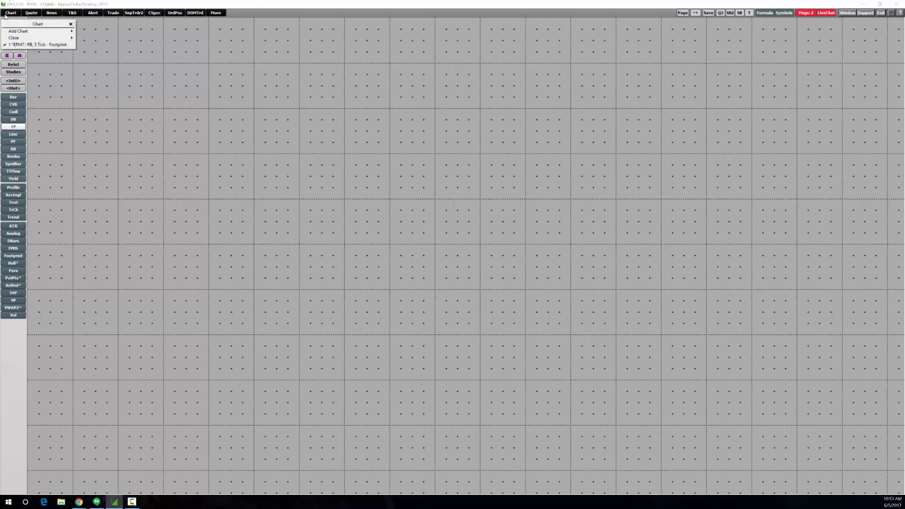
{"action": "mouse_move", "coordinate": [10, 31]}
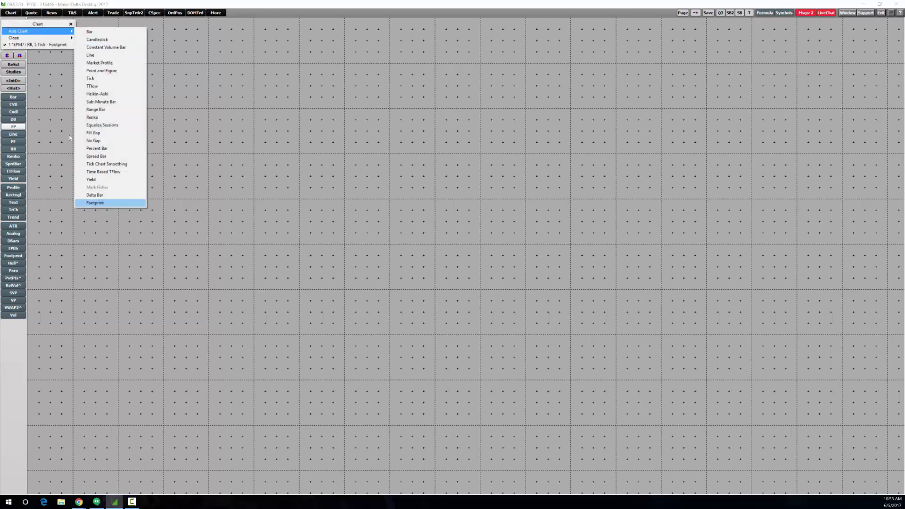
{"action": "left_click", "coordinate": [99, 202]}
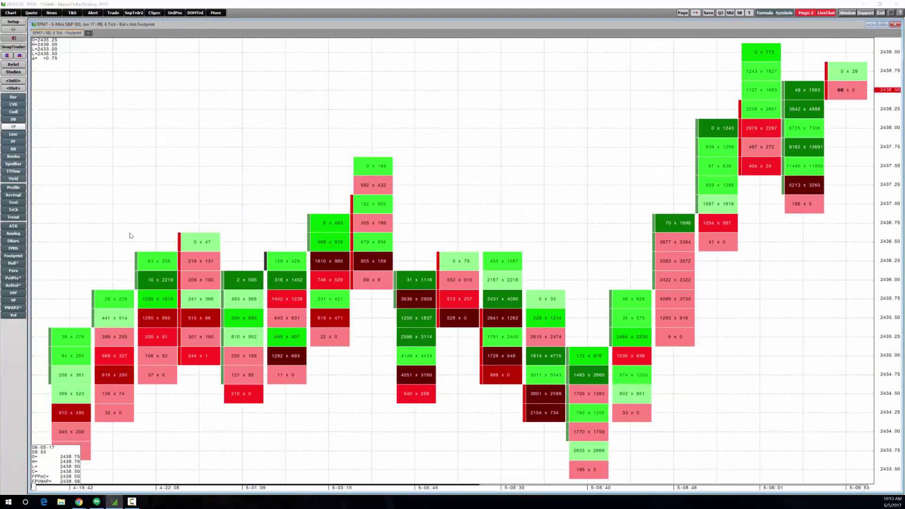
Step: Turn on Dominant Only shading in the footprint display settings and apply it
{"action": "right_click", "coordinate": [366, 238]}
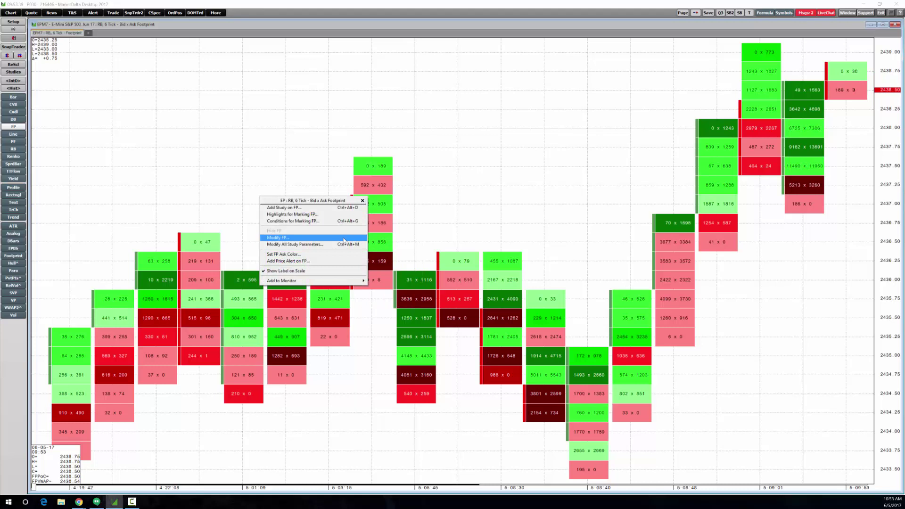
{"action": "key", "text": "Return"}
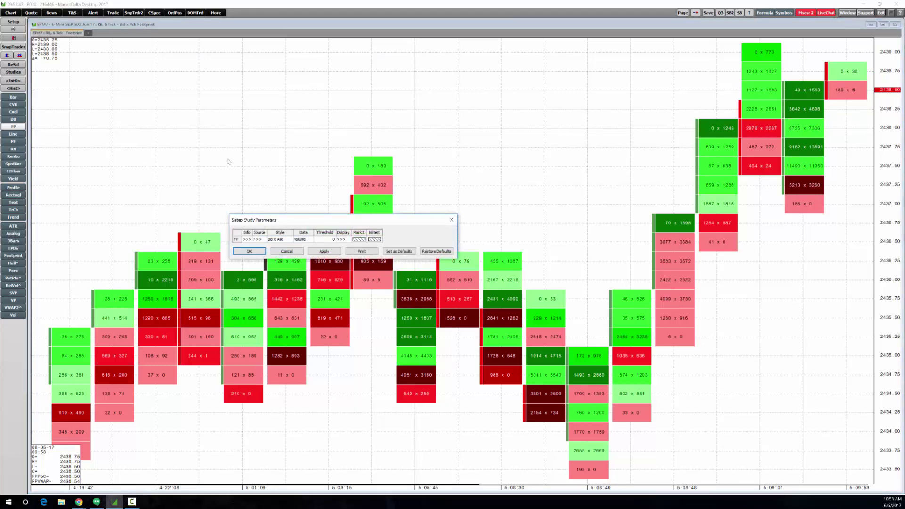
{"action": "left_click", "coordinate": [341, 239]}
{"action": "left_click", "coordinate": [333, 260]}
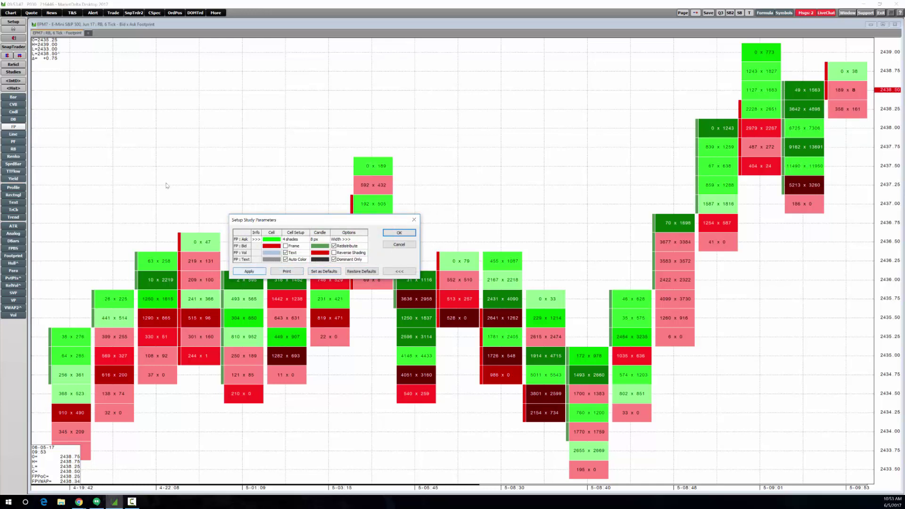
{"action": "left_click", "coordinate": [249, 270]}
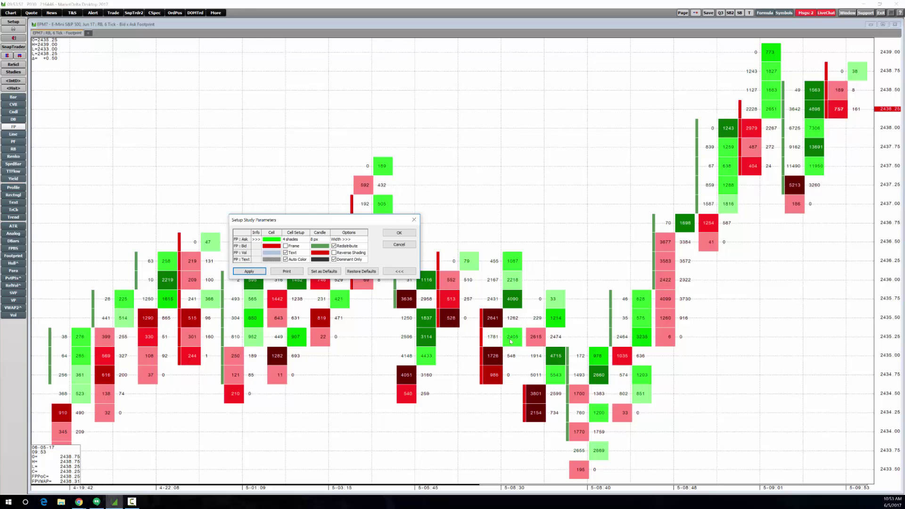
Step: Keep bid cells red, make ask cells blue, apply, and close the footprint settings
{"action": "left_click", "coordinate": [269, 246]}
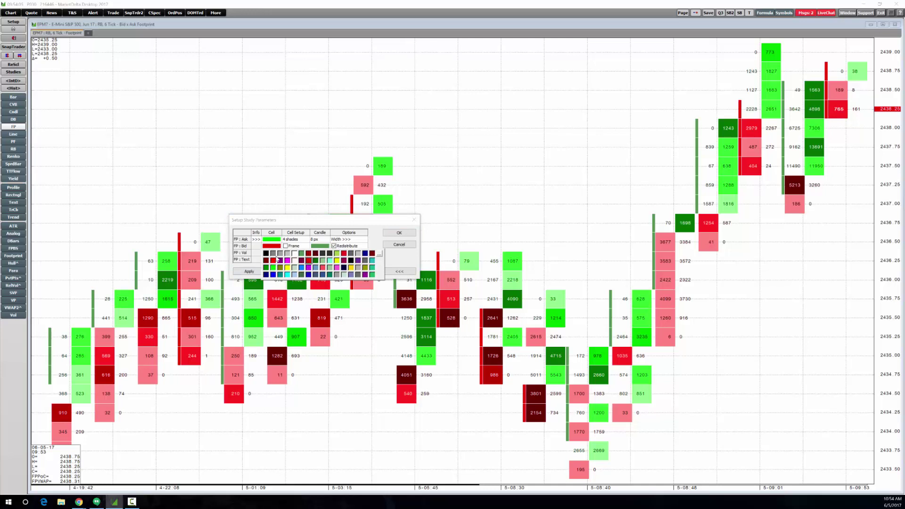
{"action": "left_click", "coordinate": [277, 259]}
{"action": "left_click", "coordinate": [269, 239]}
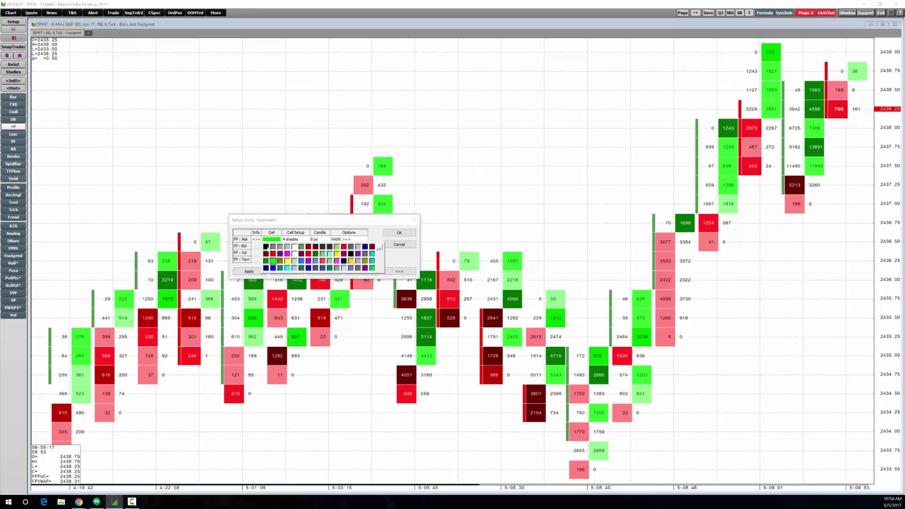
{"action": "left_click", "coordinate": [273, 268]}
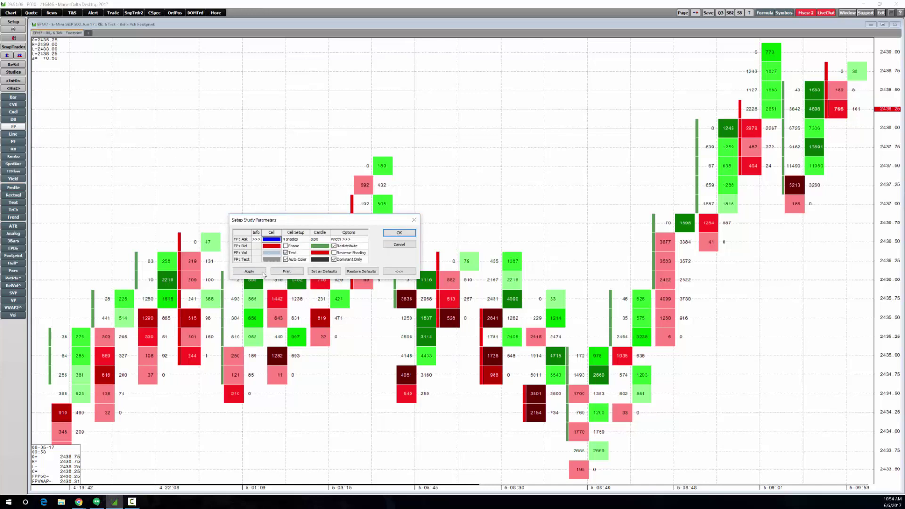
{"action": "left_click", "coordinate": [262, 272]}
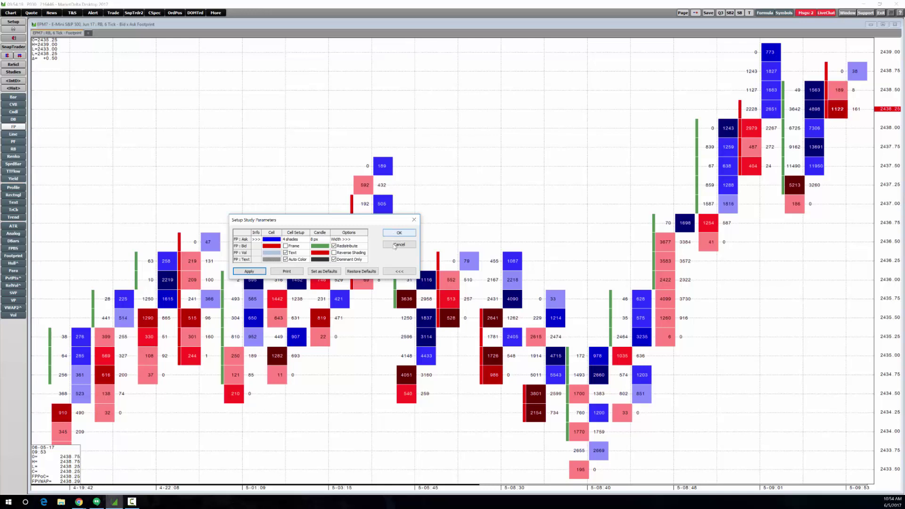
{"action": "left_click_drag", "start_coordinate": [394, 246], "coordinate": [394, 251]}
{"action": "left_click", "coordinate": [398, 236]}
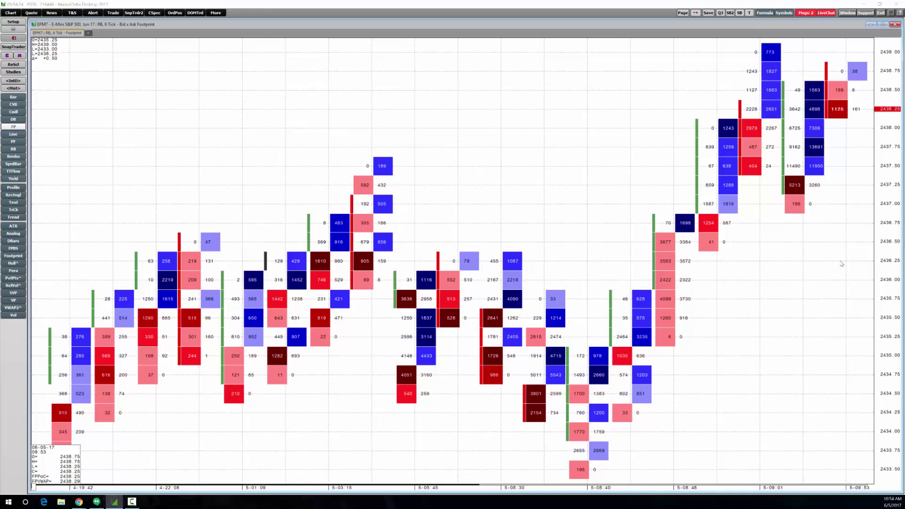
Step: Select the VP Volume Profile study under All categories and open its default settings
{"action": "right_click", "coordinate": [171, 142]}
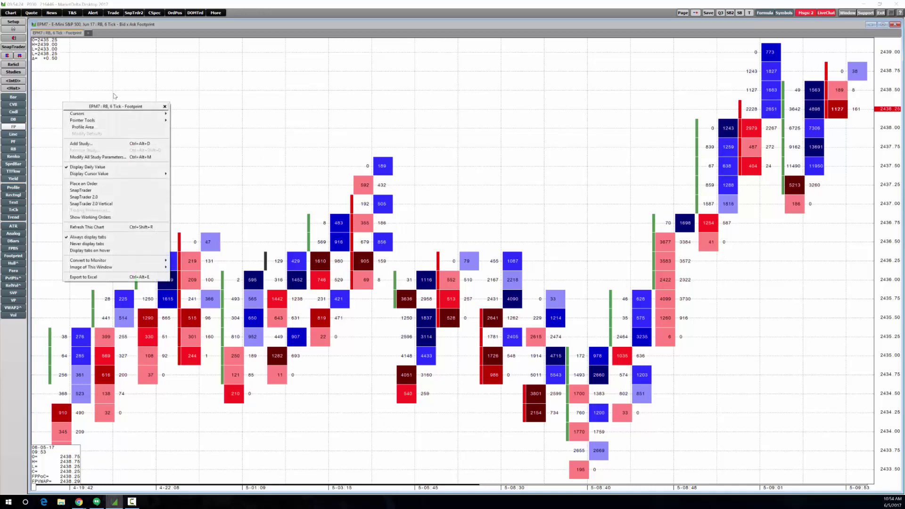
{"action": "key", "text": "Return"}
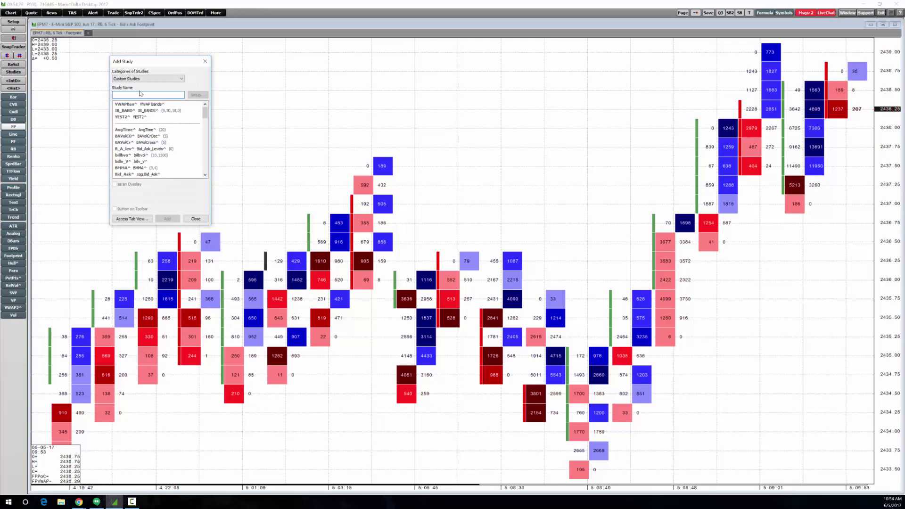
{"action": "left_click", "coordinate": [147, 79]}
{"action": "left_click", "coordinate": [142, 111]}
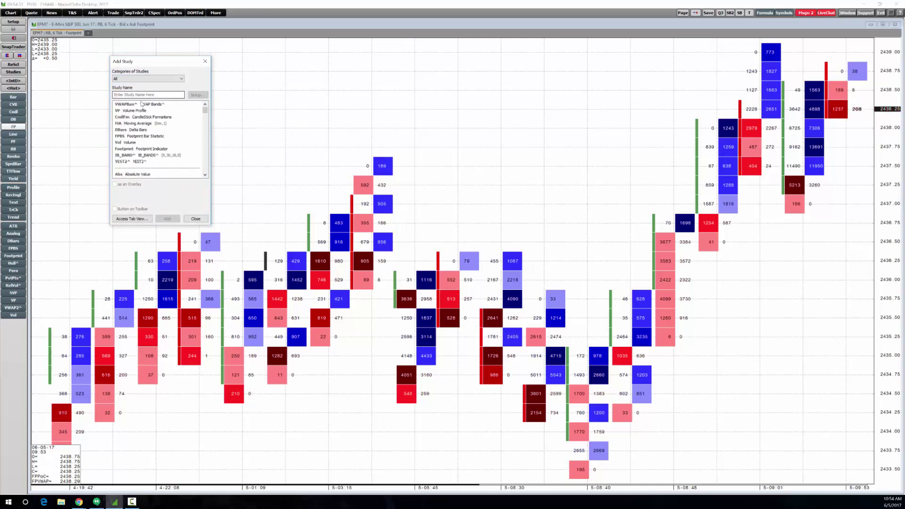
{"action": "left_click", "coordinate": [142, 111]}
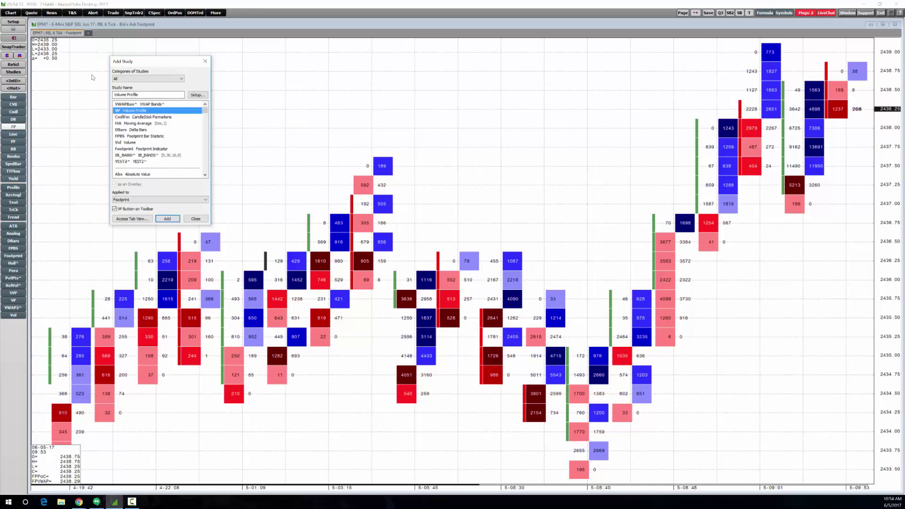
{"action": "left_click", "coordinate": [204, 95]}
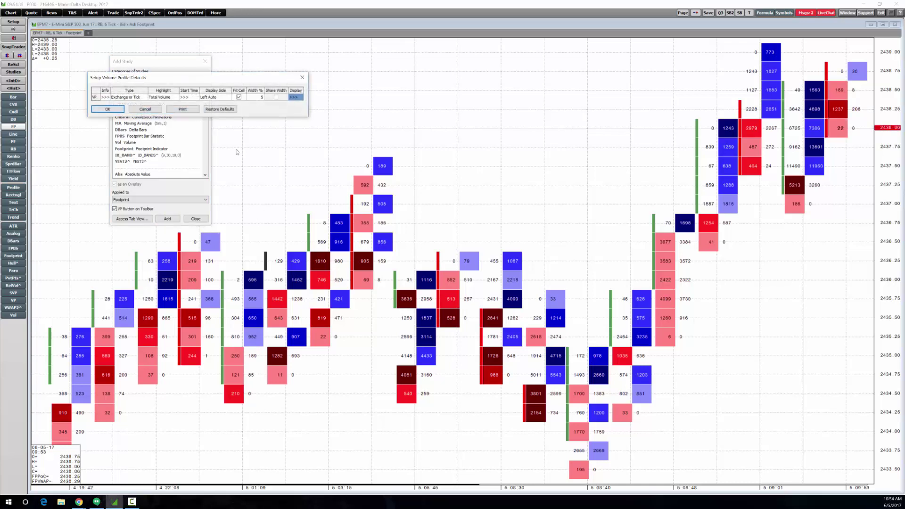
{"action": "left_click_drag", "start_coordinate": [219, 80], "coordinate": [420, 141]}
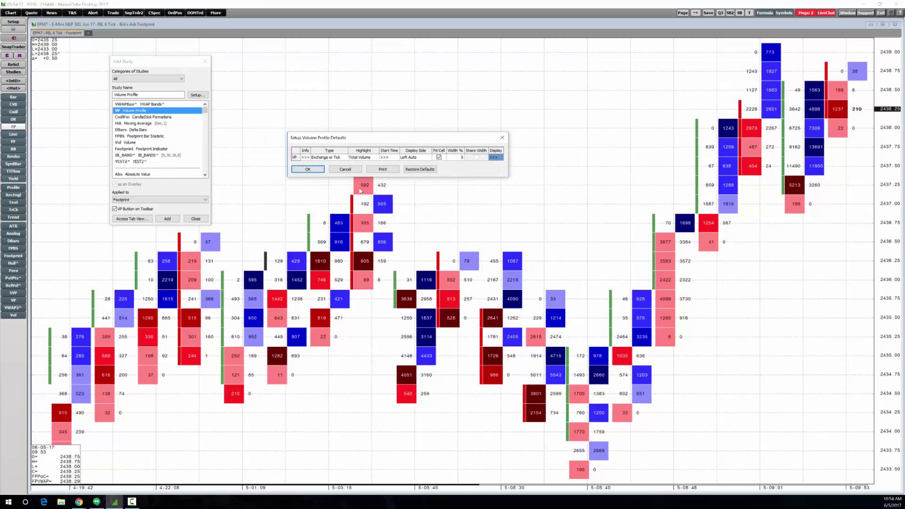
Step: Set the profile's highlight to Bid/Ask Delta, turn off Fit Cell, and draw it Right Auto
{"action": "left_click", "coordinate": [359, 161]}
{"action": "left_click", "coordinate": [358, 161]}
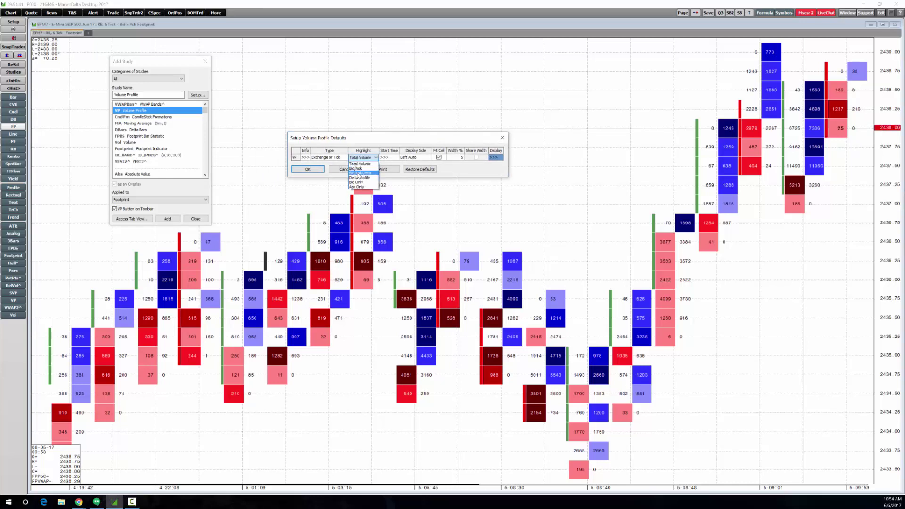
{"action": "key", "text": "Return"}
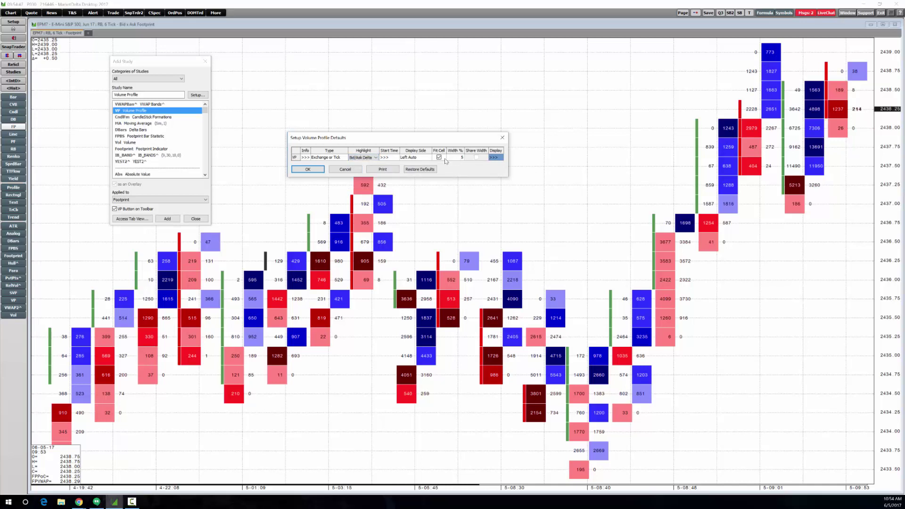
{"action": "left_click", "coordinate": [439, 158]}
{"action": "left_click", "coordinate": [414, 157]}
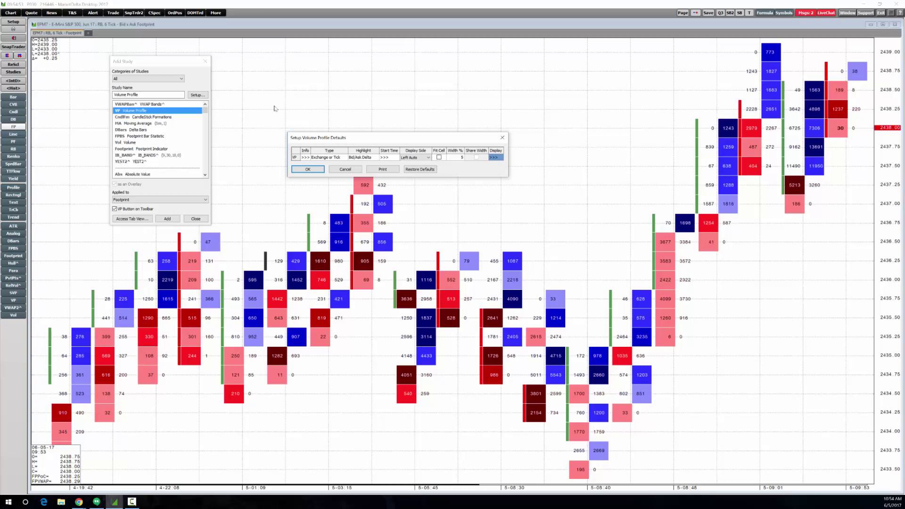
{"action": "left_click", "coordinate": [428, 158]}
{"action": "left_click", "coordinate": [411, 176]}
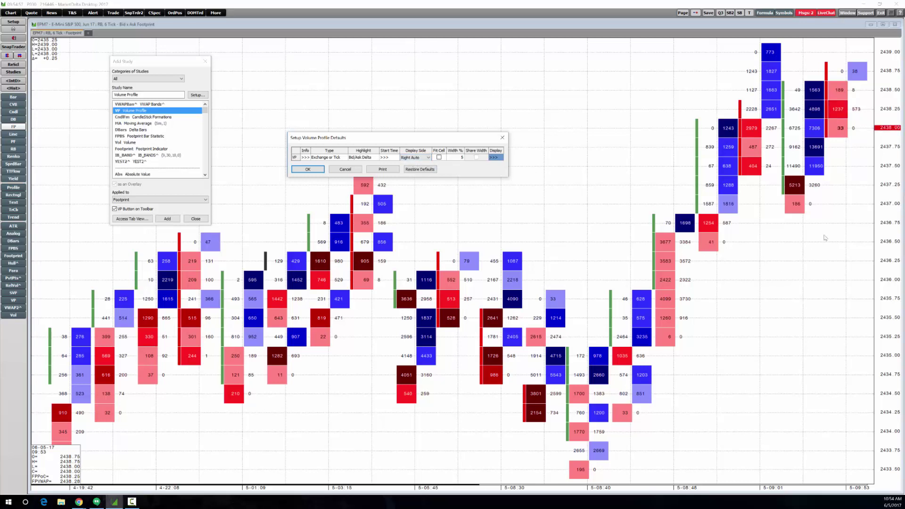
Step: Set Bars and Vol Nodes to None, show the value area as a yellow Area, then add the profile
{"action": "left_click", "coordinate": [494, 158]}
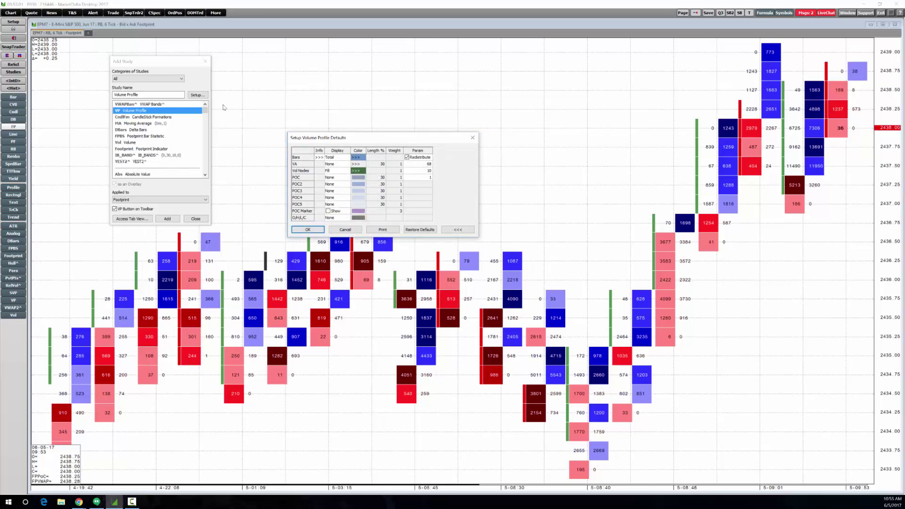
{"action": "left_click", "coordinate": [336, 158]}
{"action": "left_click", "coordinate": [337, 165]}
{"action": "left_click", "coordinate": [333, 171]}
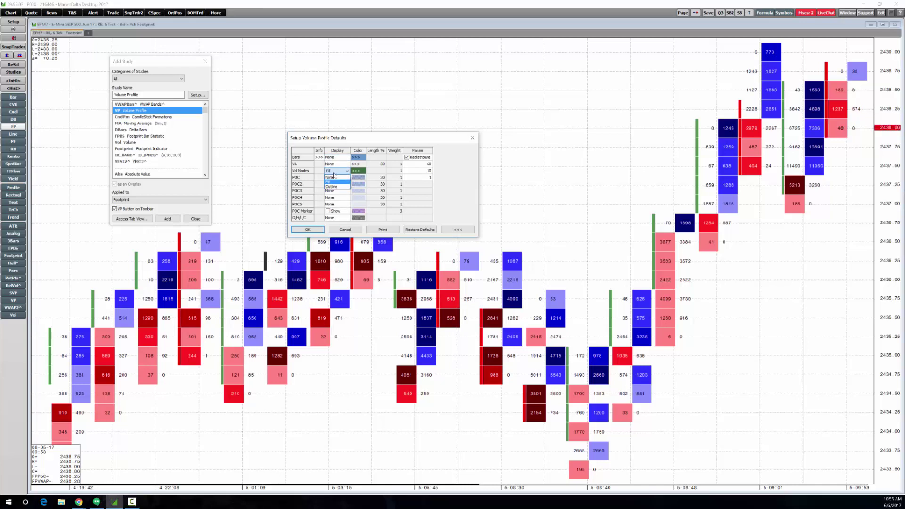
{"action": "left_click", "coordinate": [335, 177]}
{"action": "left_click", "coordinate": [335, 164]}
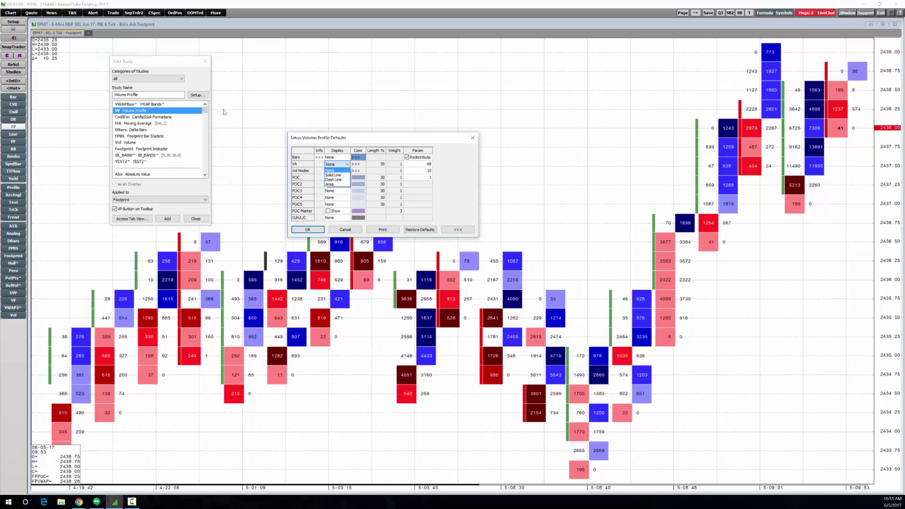
{"action": "left_click", "coordinate": [331, 185]}
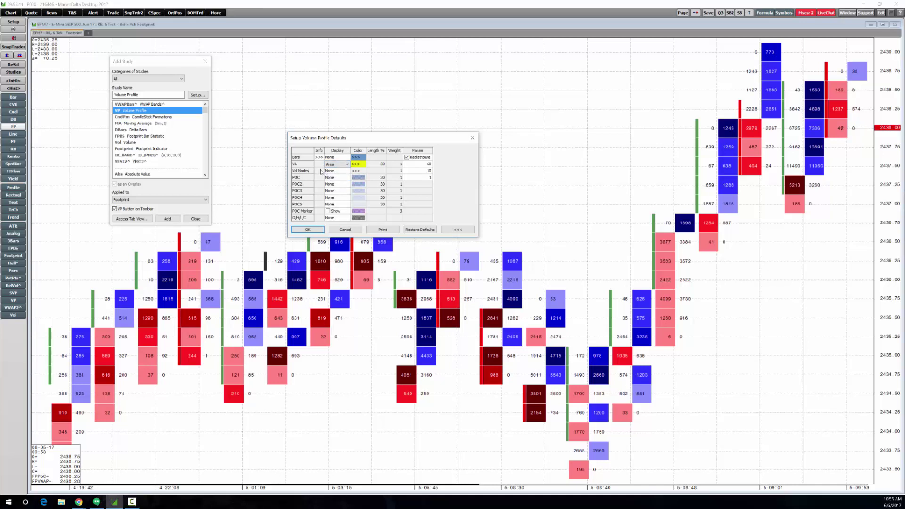
{"action": "left_click", "coordinate": [308, 230]}
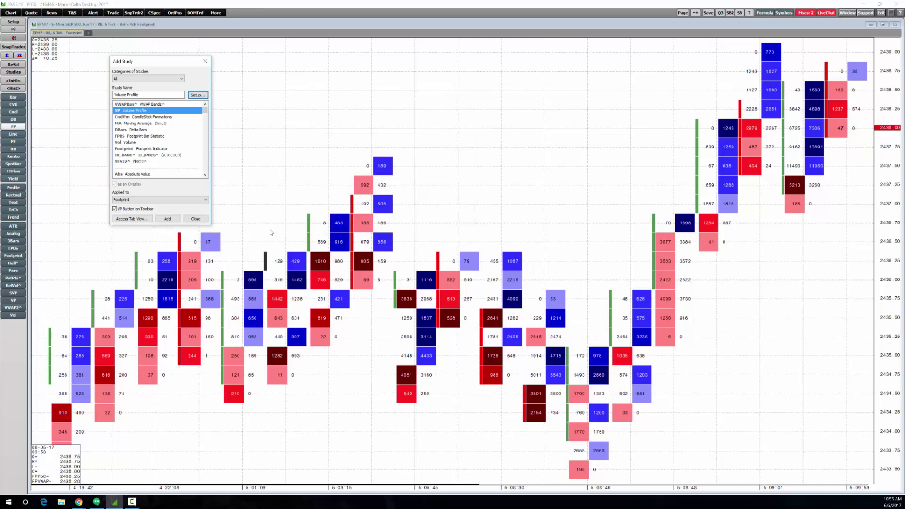
{"action": "left_click", "coordinate": [168, 219]}
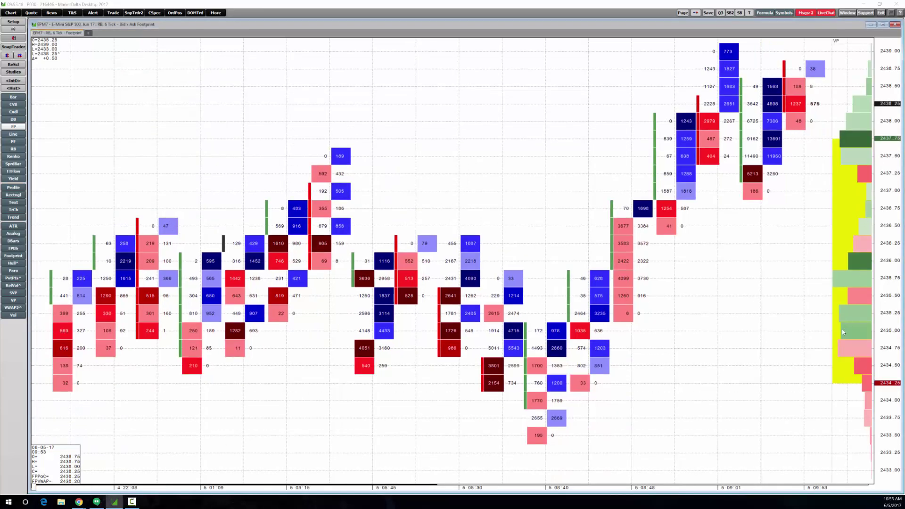
Step: Switch the right volume profile's highlighting to Bid/Ask and apply it
{"action": "mouse_move", "coordinate": [844, 153]}
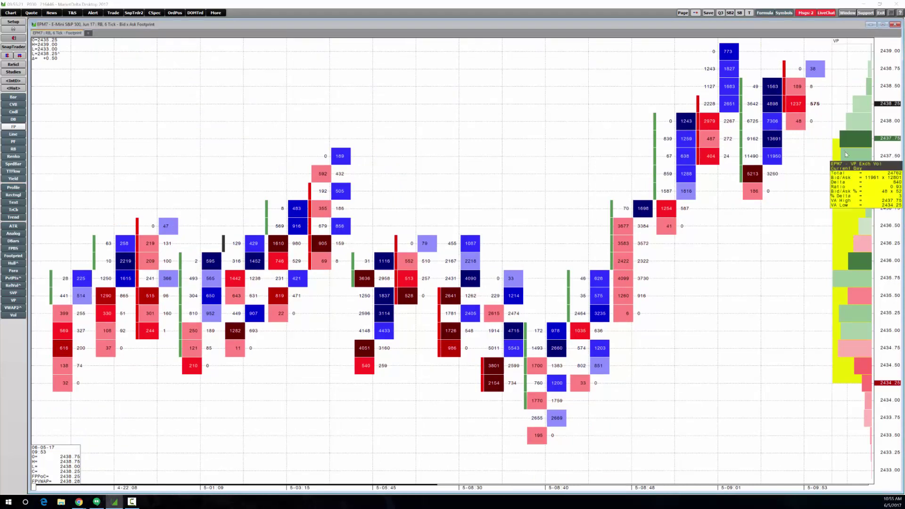
{"action": "right_click", "coordinate": [844, 151]}
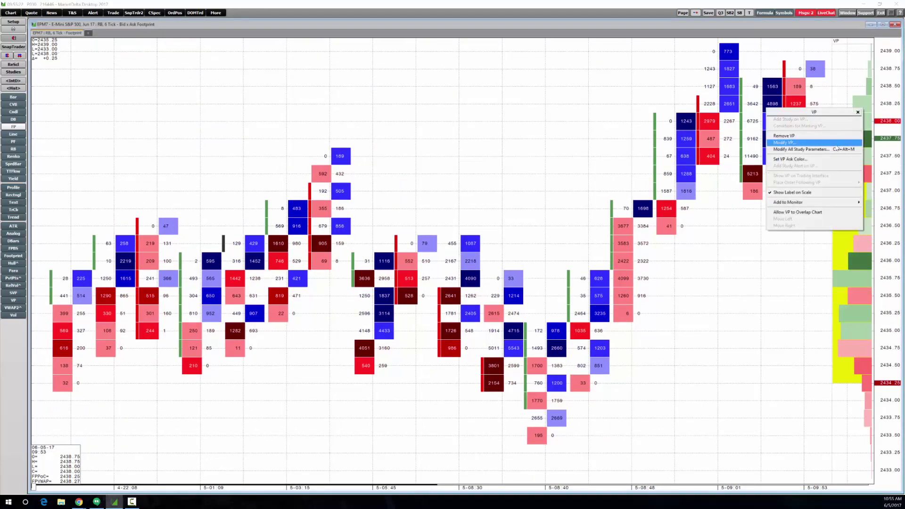
{"action": "left_click", "coordinate": [837, 143]}
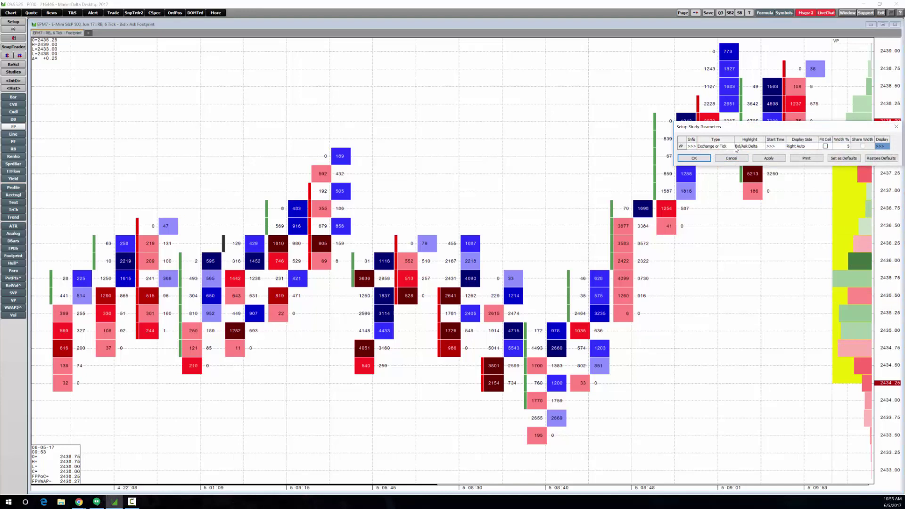
{"action": "left_click", "coordinate": [735, 148]}
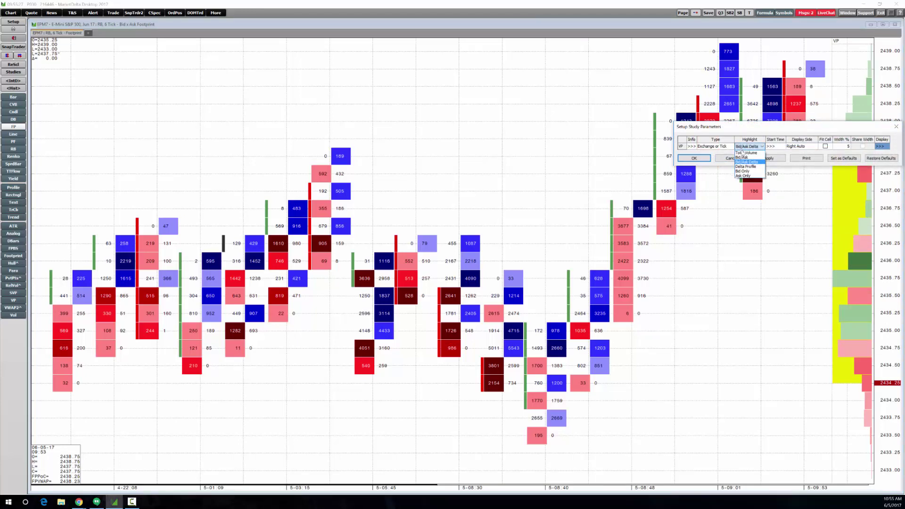
{"action": "left_click", "coordinate": [742, 156]}
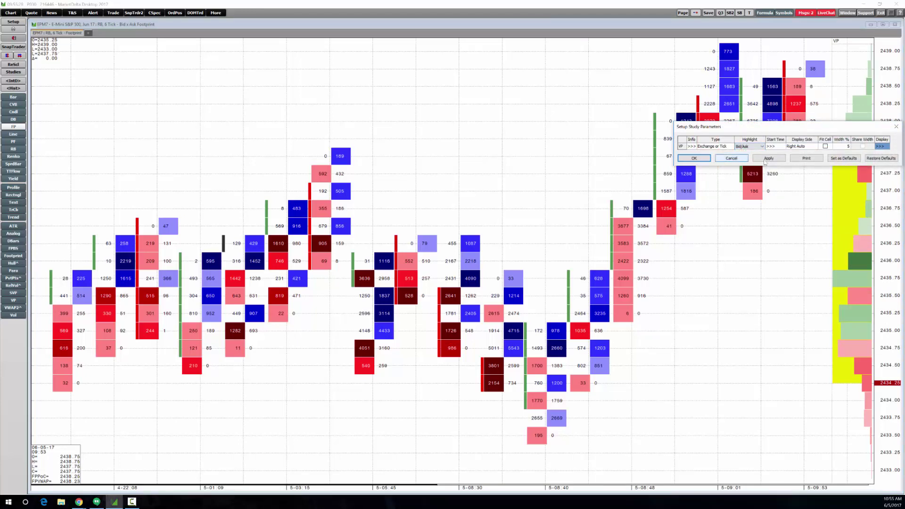
{"action": "left_click", "coordinate": [768, 158]}
{"action": "left_click_drag", "start_coordinate": [771, 133], "coordinate": [619, 144]}
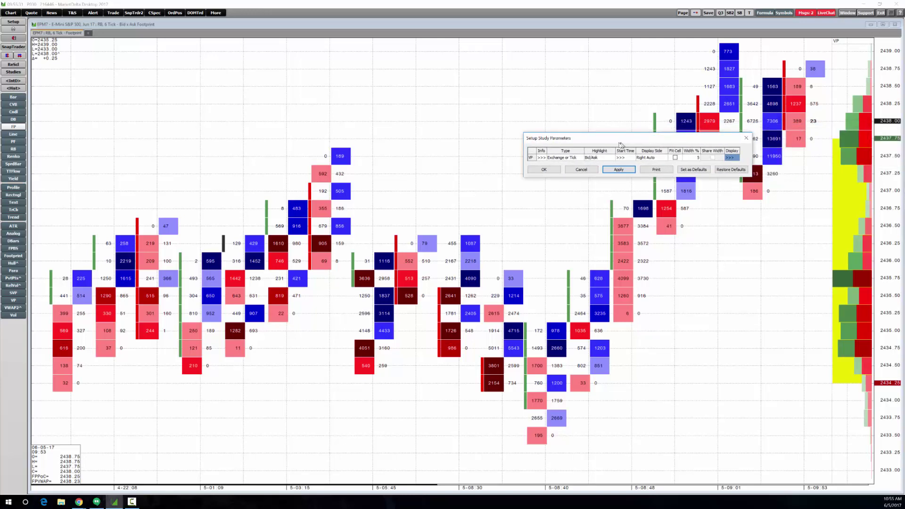
Step: Colour the profile's ask bars blue and bid bars red, turn off Heatmap, and close the settings
{"action": "left_click", "coordinate": [727, 157]}
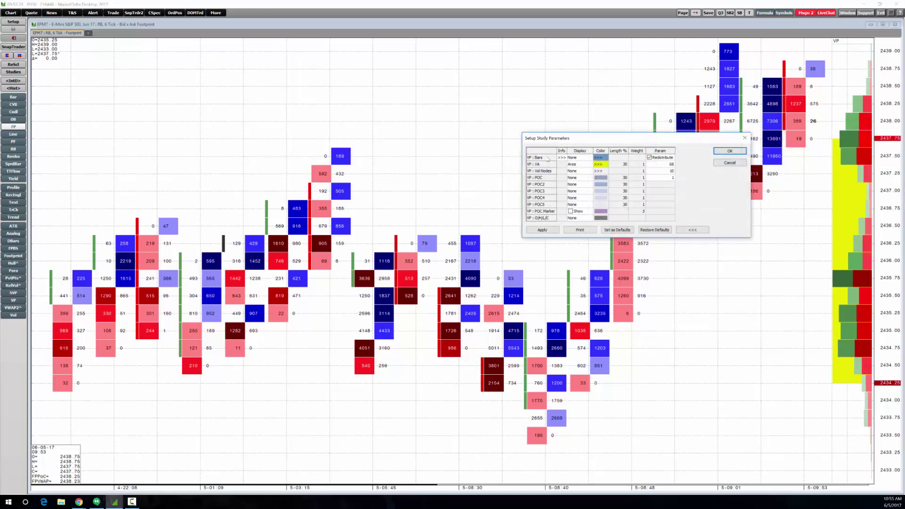
{"action": "left_click", "coordinate": [598, 159]}
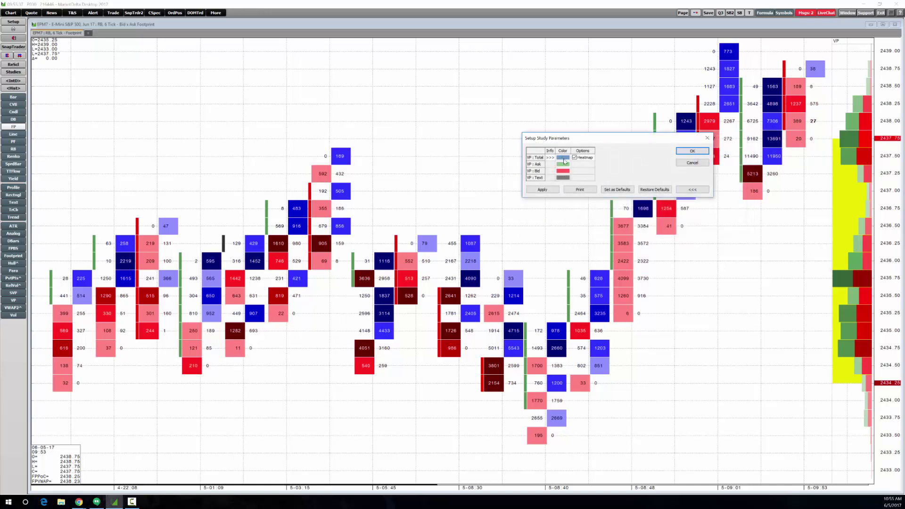
{"action": "left_click", "coordinate": [562, 158]}
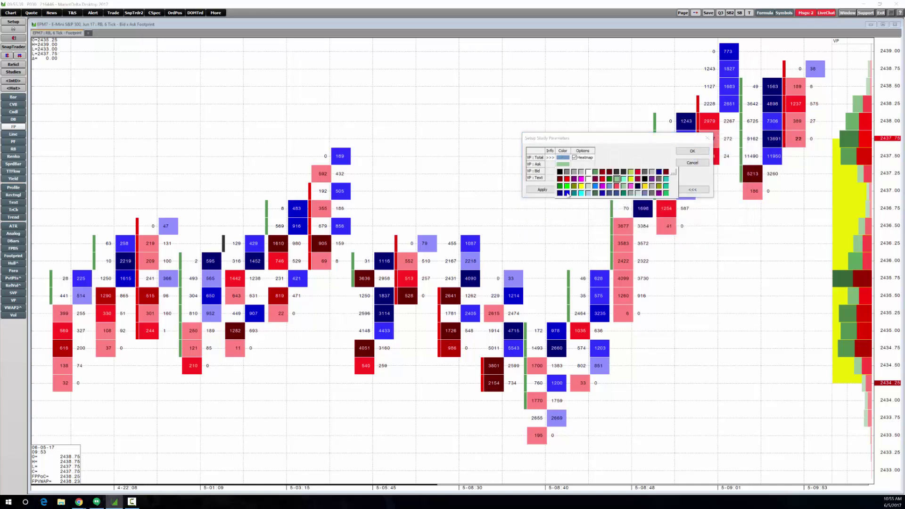
{"action": "left_click", "coordinate": [567, 193]}
{"action": "left_click", "coordinate": [562, 170]}
{"action": "left_click", "coordinate": [566, 185]}
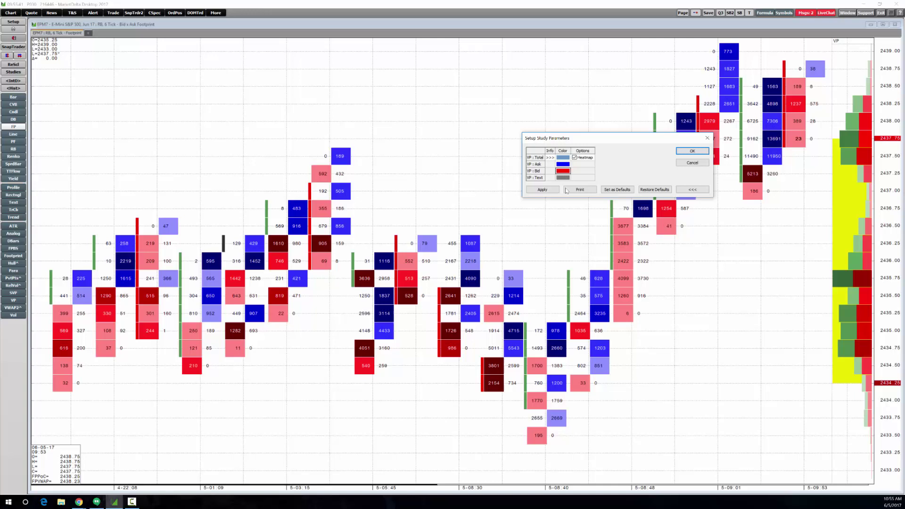
{"action": "left_click", "coordinate": [542, 189]}
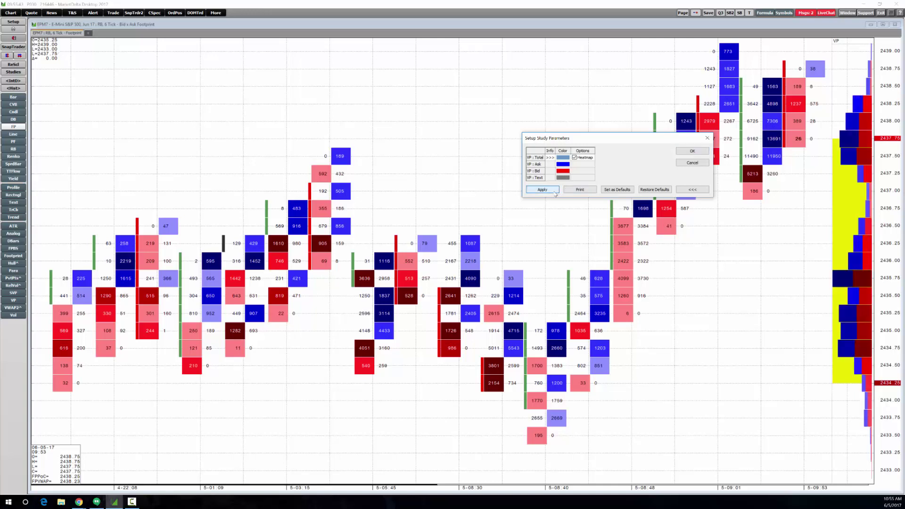
{"action": "left_click", "coordinate": [575, 158]}
{"action": "left_click", "coordinate": [537, 189]}
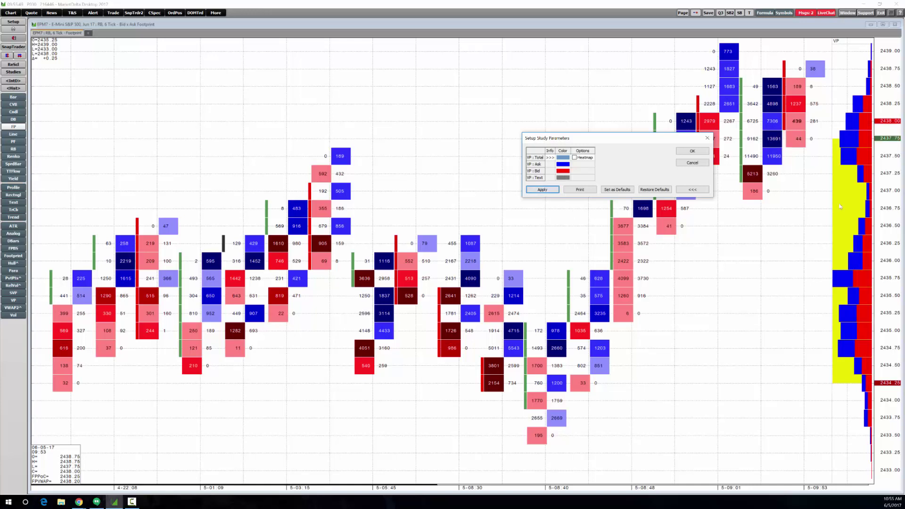
{"action": "left_click", "coordinate": [691, 151]}
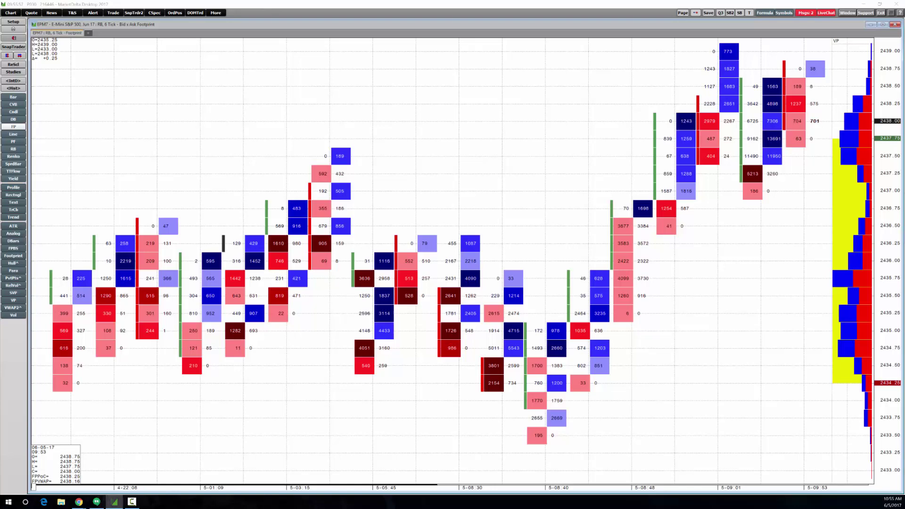
{"action": "left_click_drag", "start_coordinate": [377, 493], "coordinate": [382, 61]}
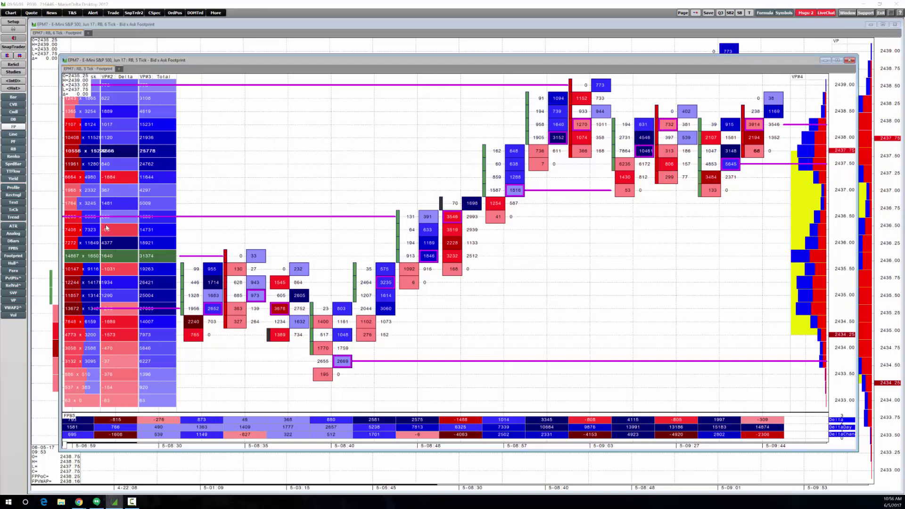
{"action": "mouse_move", "coordinate": [127, 356]}
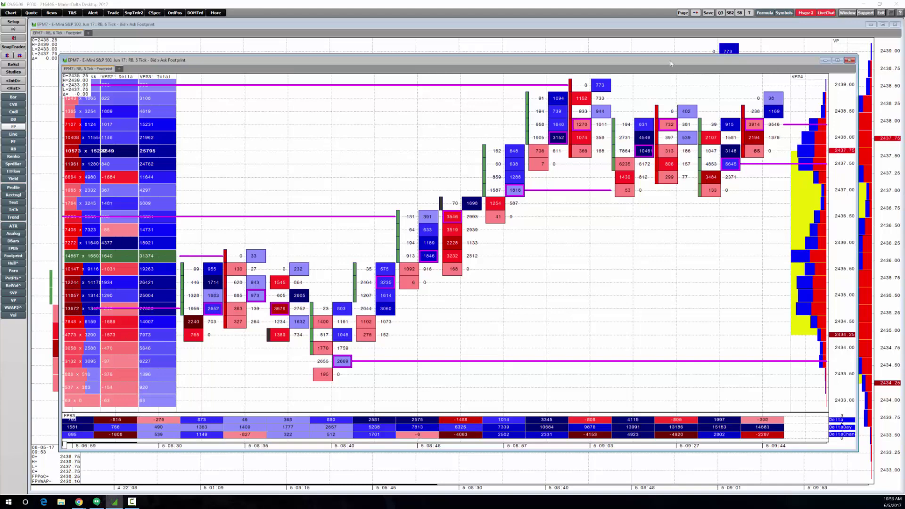
{"action": "left_click_drag", "start_coordinate": [670, 63], "coordinate": [673, 504]}
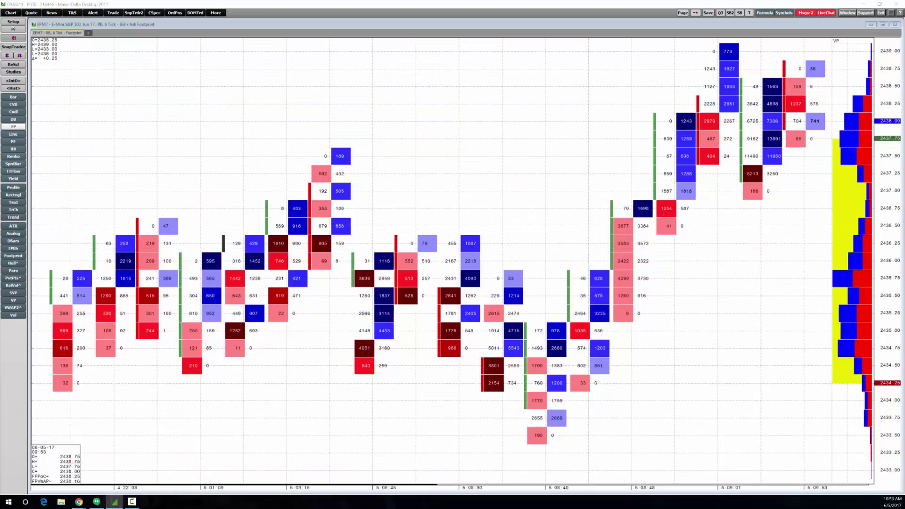
Step: Choose the Volume Profile study in Add Study and open its Setup defaults
{"action": "right_click", "coordinate": [104, 90]}
{"action": "left_click", "coordinate": [113, 139]}
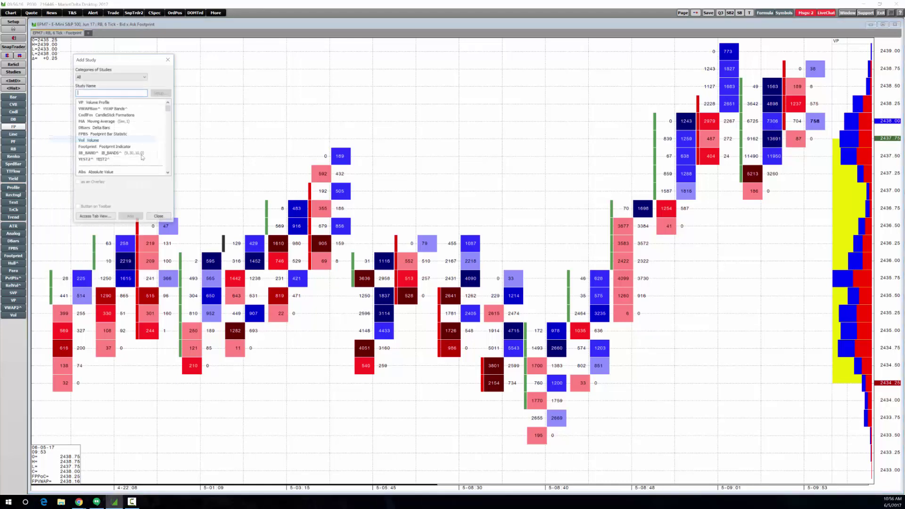
{"action": "left_click", "coordinate": [93, 102]}
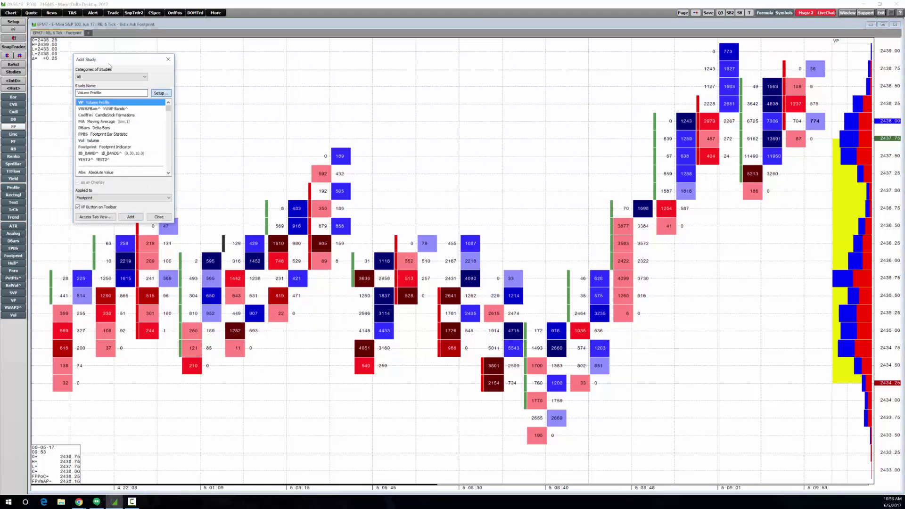
{"action": "left_click", "coordinate": [158, 92]}
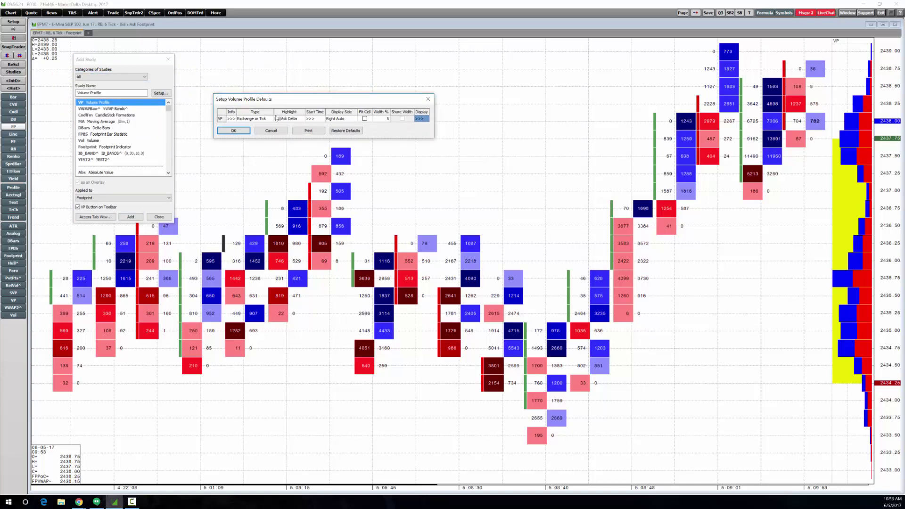
Step: Set highlight to Bid/Ask with Fit Cell on, then add the second profile to the chart
{"action": "left_click", "coordinate": [276, 118]}
{"action": "left_click", "coordinate": [285, 119]}
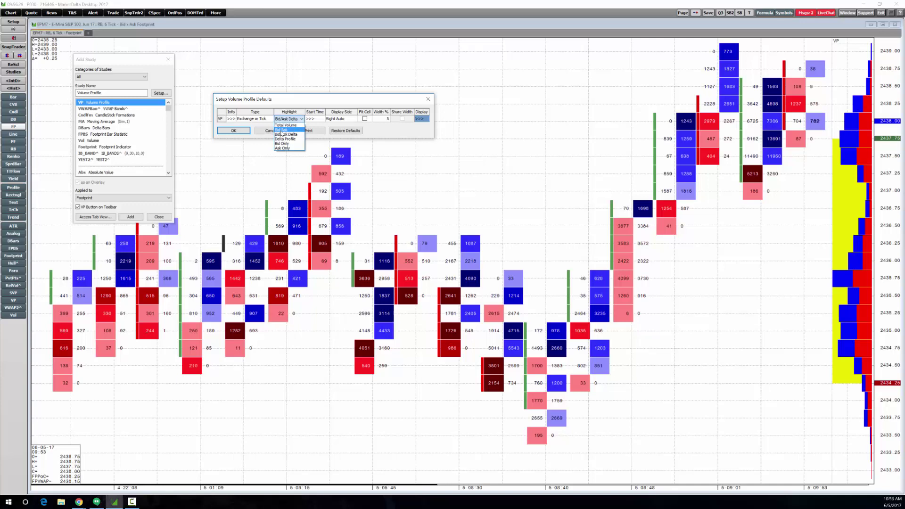
{"action": "left_click", "coordinate": [282, 130]}
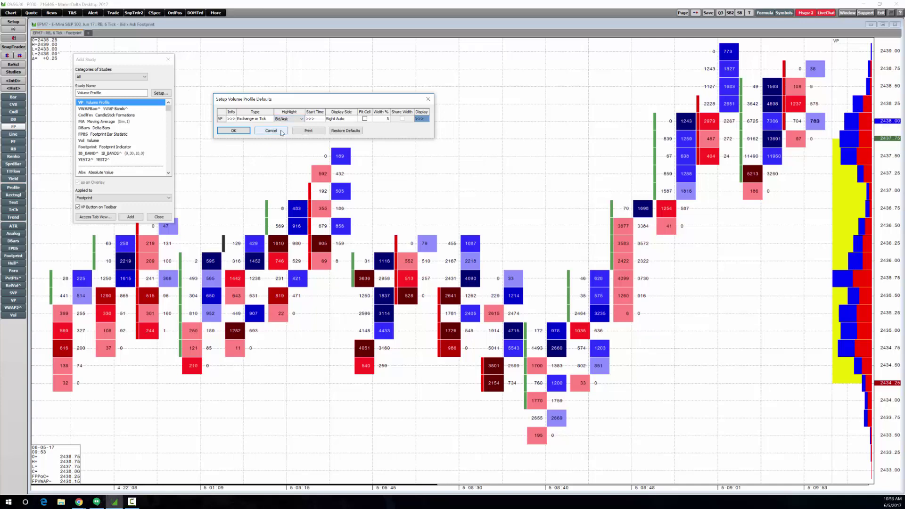
{"action": "left_click", "coordinate": [364, 119]}
{"action": "left_click", "coordinate": [344, 121]}
{"action": "left_click", "coordinate": [229, 87]}
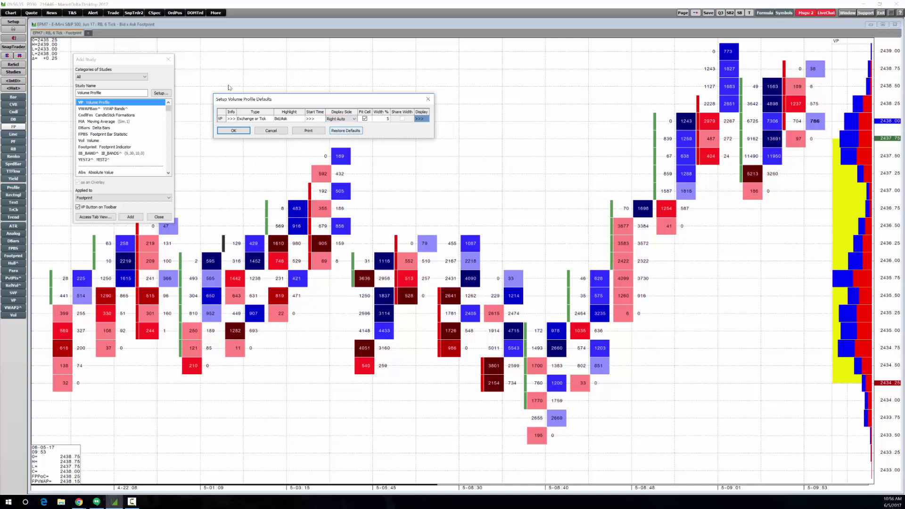
{"action": "left_click", "coordinate": [419, 118]}
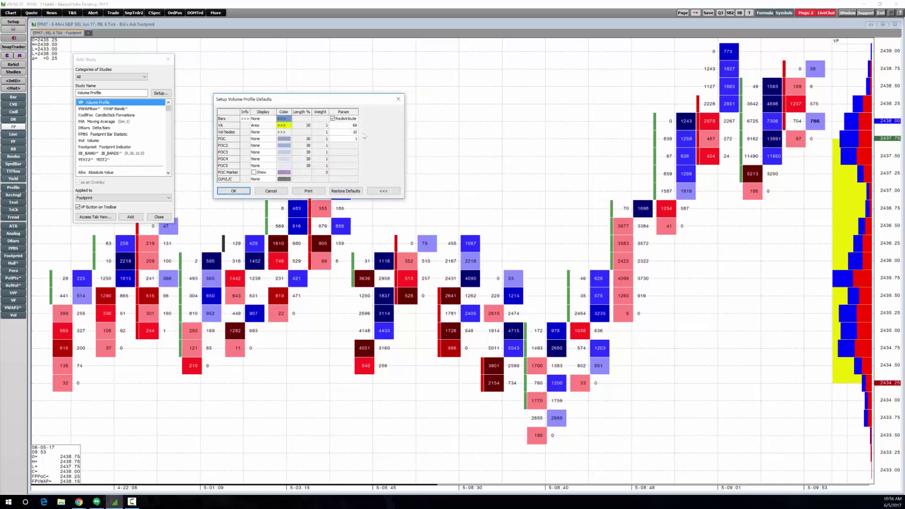
{"action": "left_click", "coordinate": [233, 190]}
{"action": "left_click", "coordinate": [128, 217]}
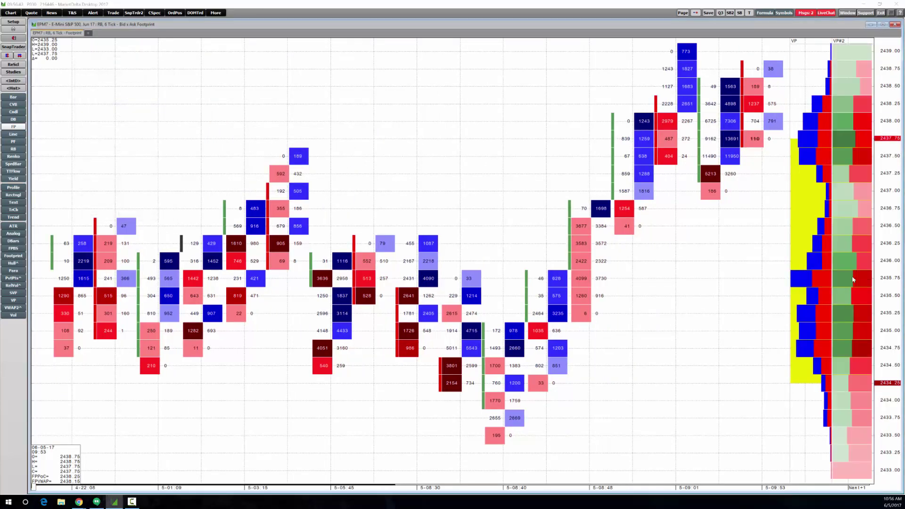
Step: Place the second volume profile (VP#2) on the chart's left side
{"action": "right_click", "coordinate": [799, 284]}
{"action": "left_click", "coordinate": [757, 280]}
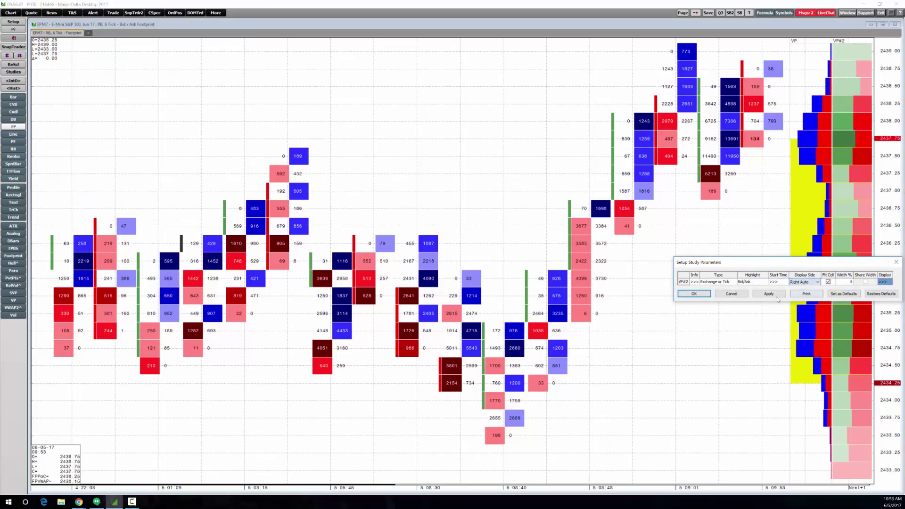
{"action": "left_click", "coordinate": [768, 294]}
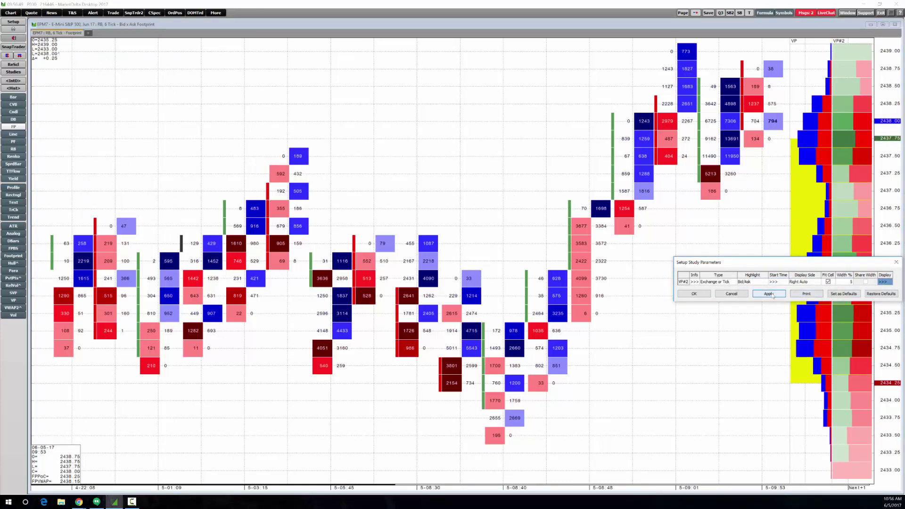
{"action": "left_click", "coordinate": [807, 283]}
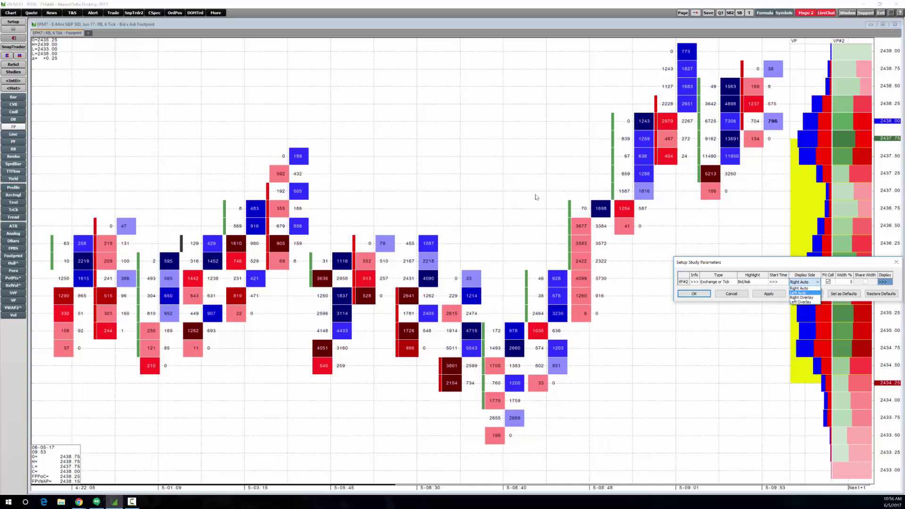
{"action": "left_click", "coordinate": [800, 293]}
{"action": "left_click", "coordinate": [764, 295]}
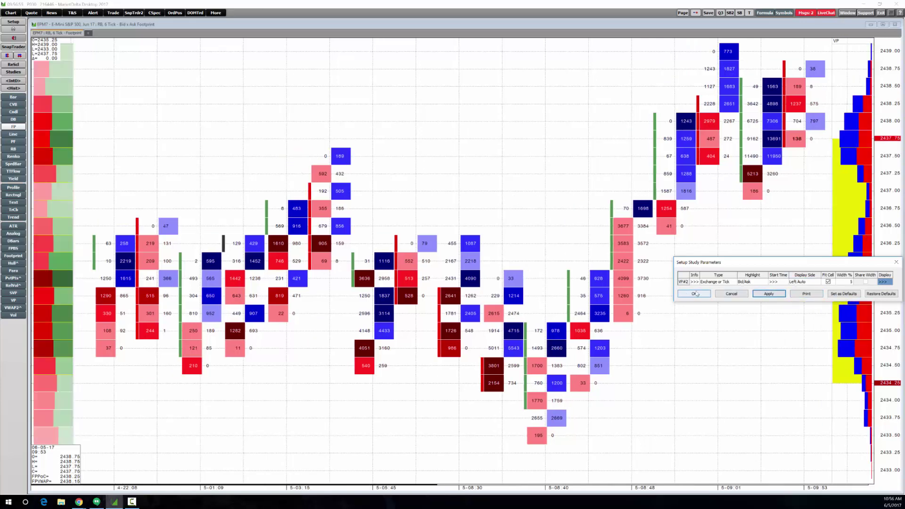
Step: Colour VP#2's ask bars blue and bid bars red, apply, and close its settings
{"action": "left_click", "coordinate": [883, 282]}
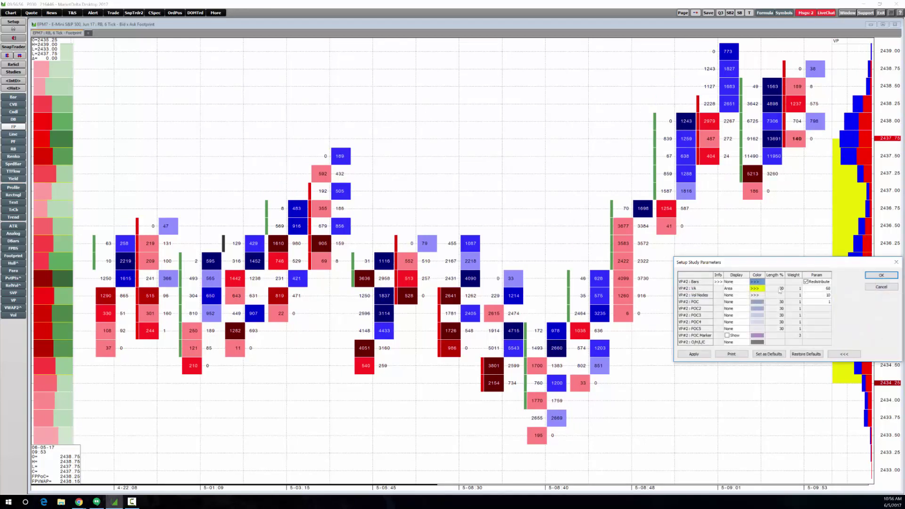
{"action": "left_click", "coordinate": [754, 281]}
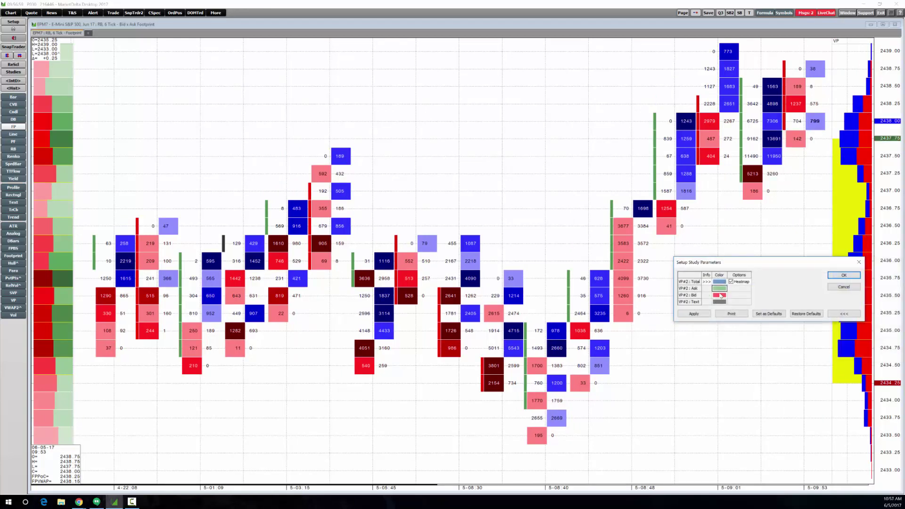
{"action": "left_click", "coordinate": [719, 281]}
{"action": "left_click", "coordinate": [722, 315]}
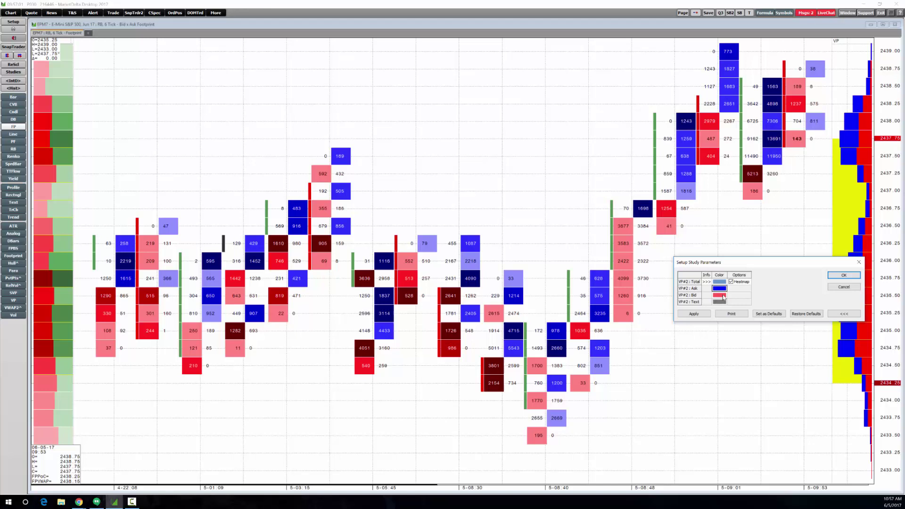
{"action": "left_click", "coordinate": [720, 295]}
{"action": "left_click", "coordinate": [723, 309]}
{"action": "left_click", "coordinate": [694, 313]}
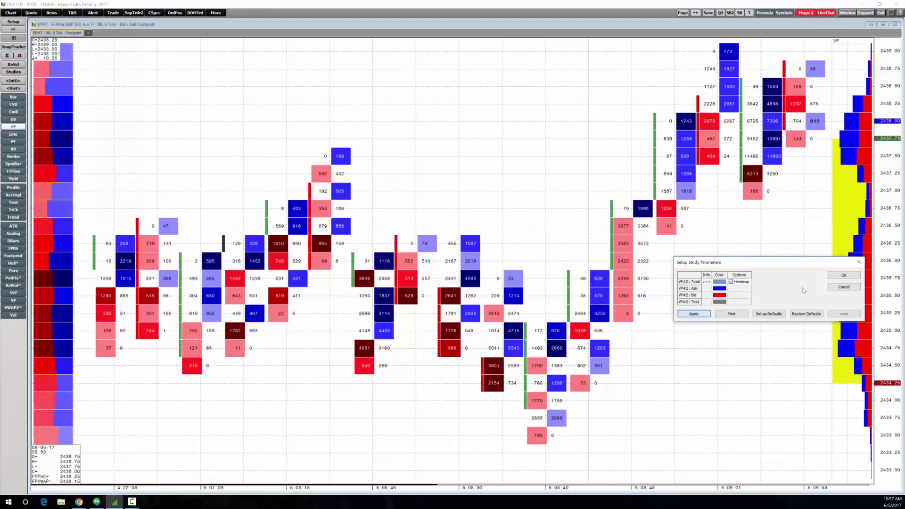
{"action": "left_click", "coordinate": [842, 275]}
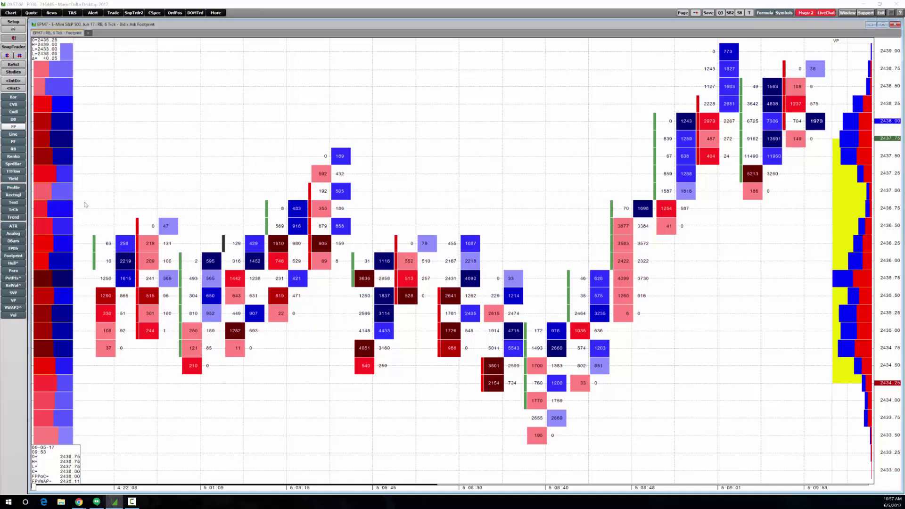
Step: Set the left profile's Bars Display to Bid/Ask and apply it
{"action": "right_click", "coordinate": [57, 208]}
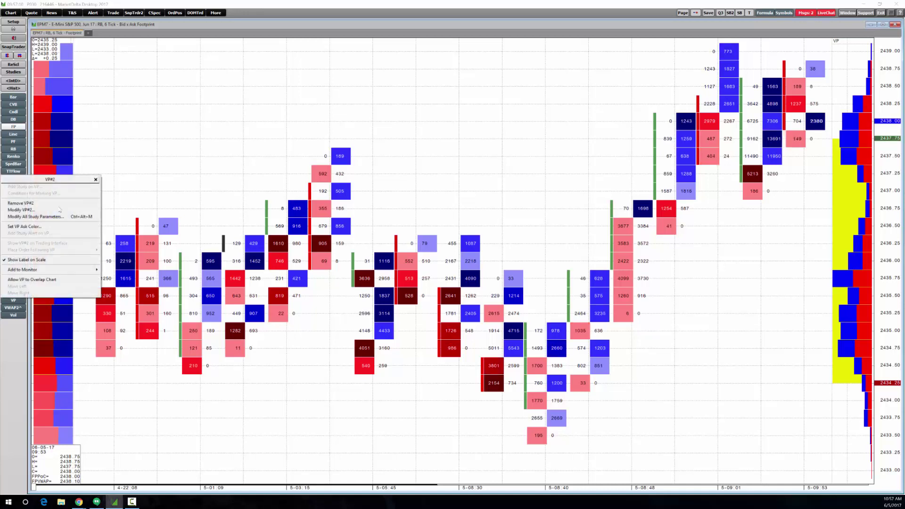
{"action": "left_click", "coordinate": [52, 209]}
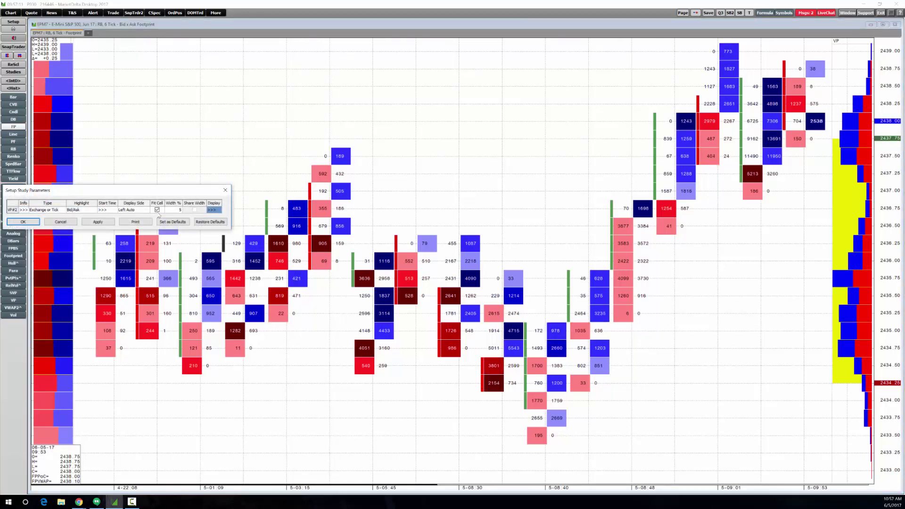
{"action": "left_click_drag", "start_coordinate": [158, 194], "coordinate": [252, 164]}
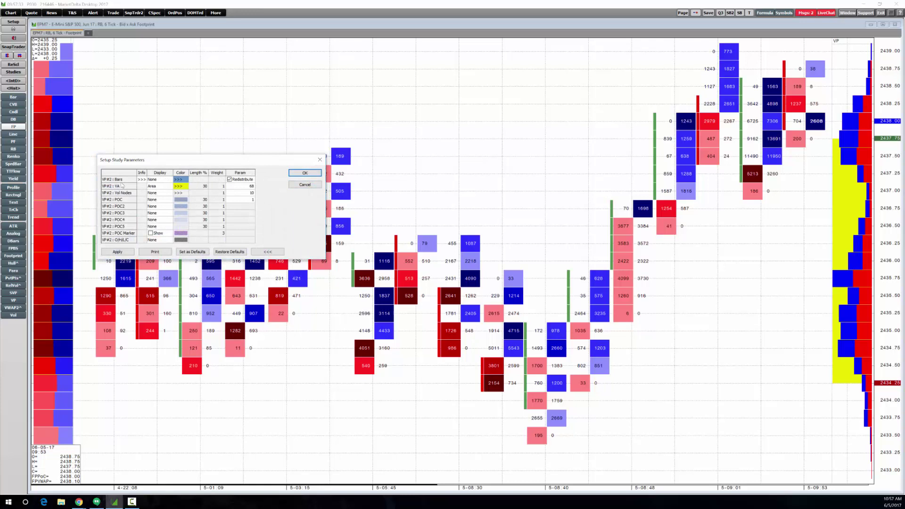
{"action": "left_click", "coordinate": [155, 180]}
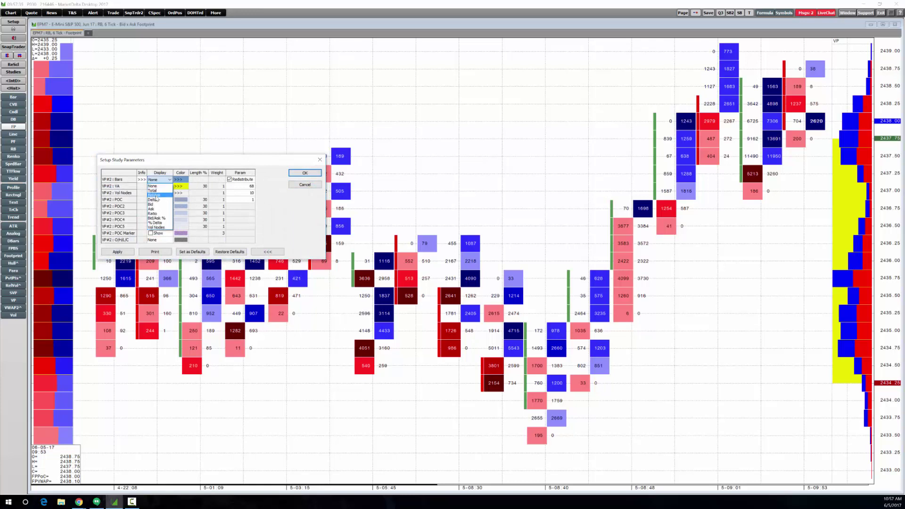
{"action": "left_click", "coordinate": [155, 195]}
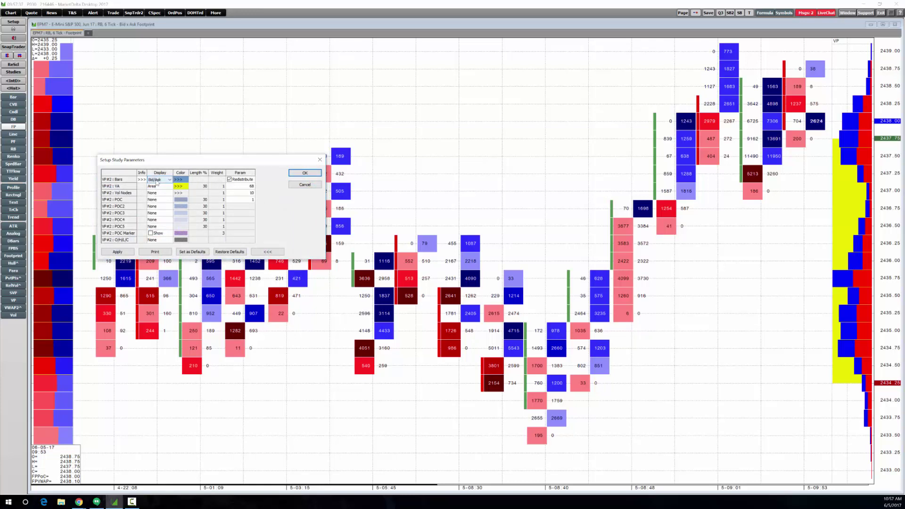
{"action": "left_click", "coordinate": [117, 252]}
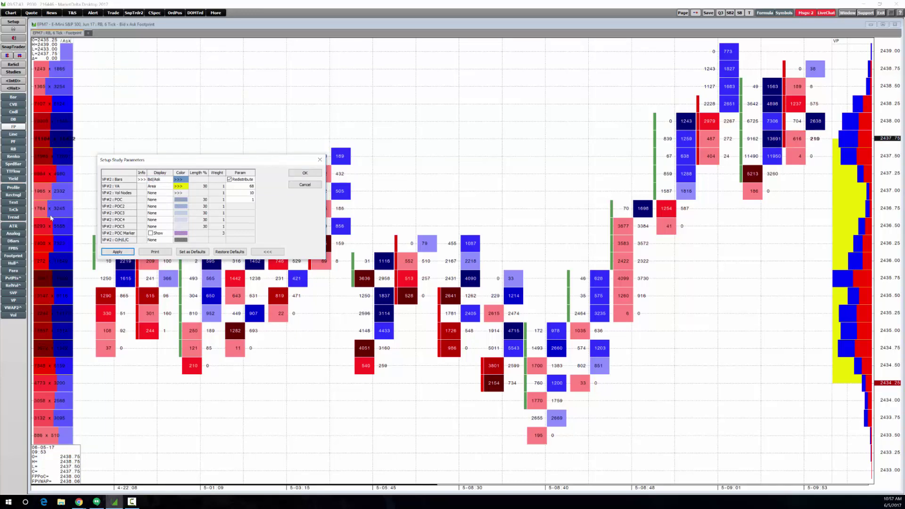
Step: Change the left profile's text colour to white, dismissing the visibility warning, and apply
{"action": "left_click", "coordinate": [179, 181]}
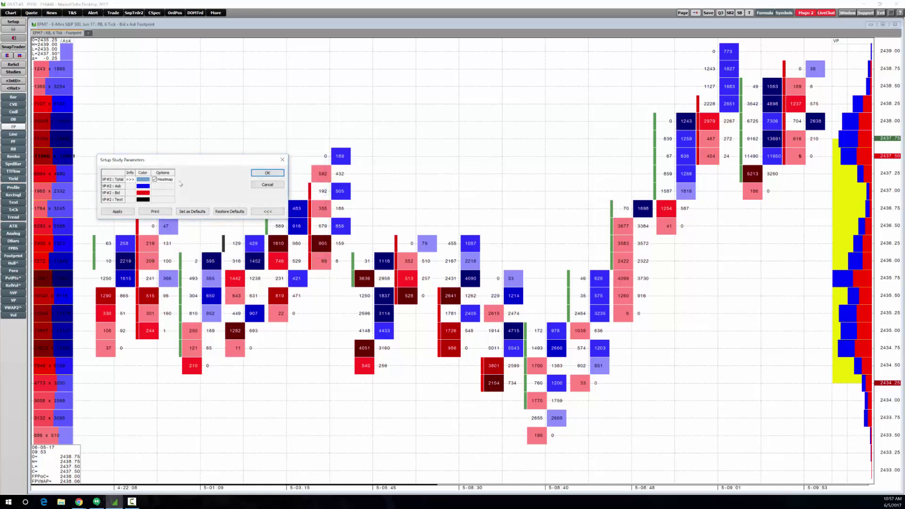
{"action": "left_click", "coordinate": [139, 203]}
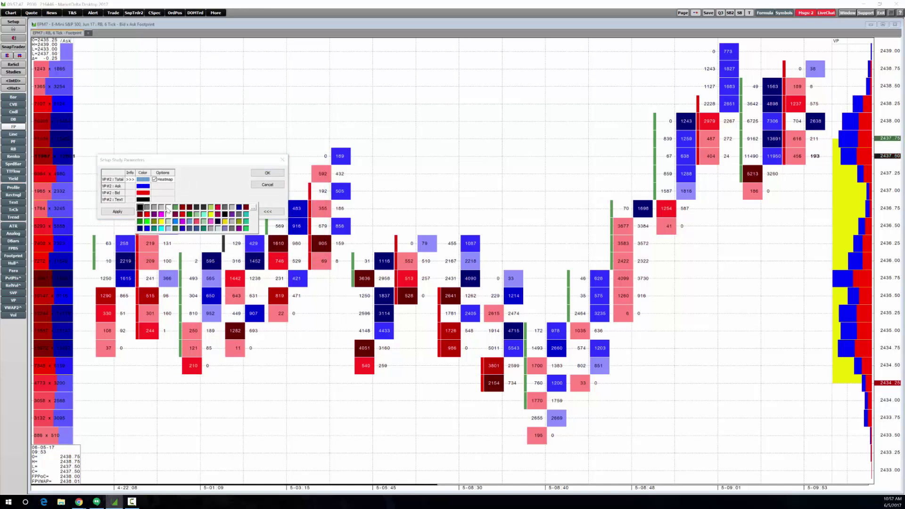
{"action": "left_click", "coordinate": [151, 214]}
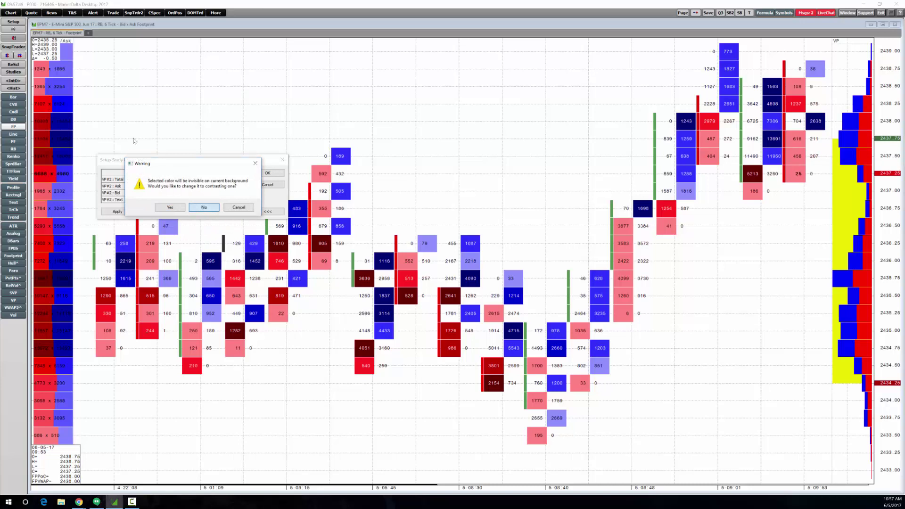
{"action": "left_click", "coordinate": [203, 207]}
{"action": "left_click", "coordinate": [131, 212]}
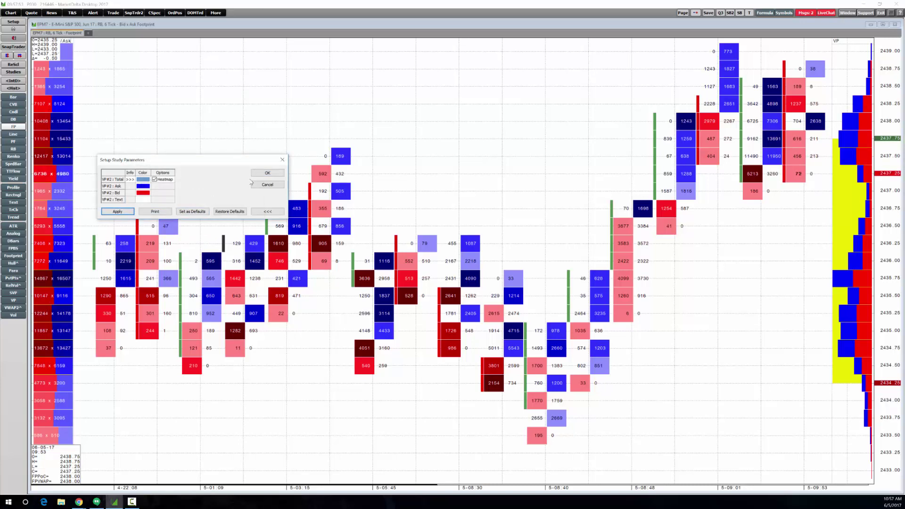
Step: Start a new Volume Profile study with its highlight set to Total Volume
{"action": "key", "text": "Escape"}
{"action": "right_click", "coordinate": [167, 111]}
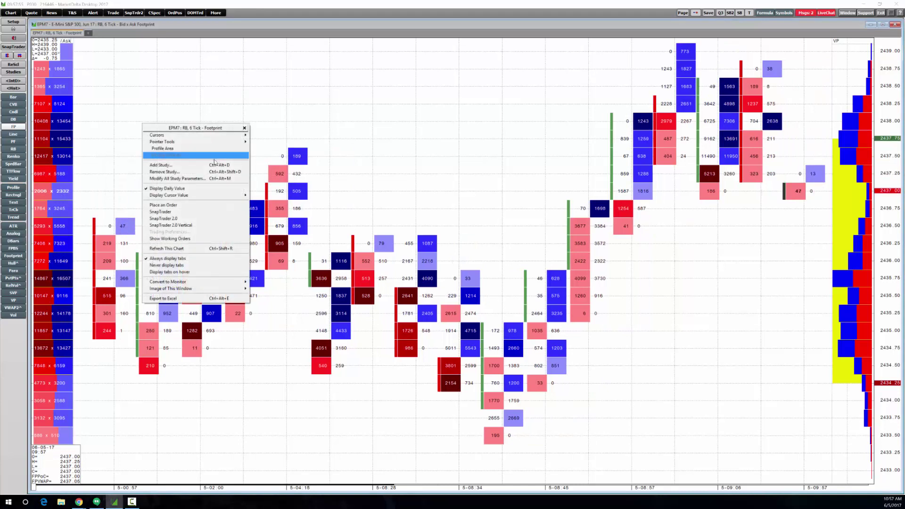
{"action": "left_click", "coordinate": [165, 172]}
{"action": "left_click", "coordinate": [248, 212]}
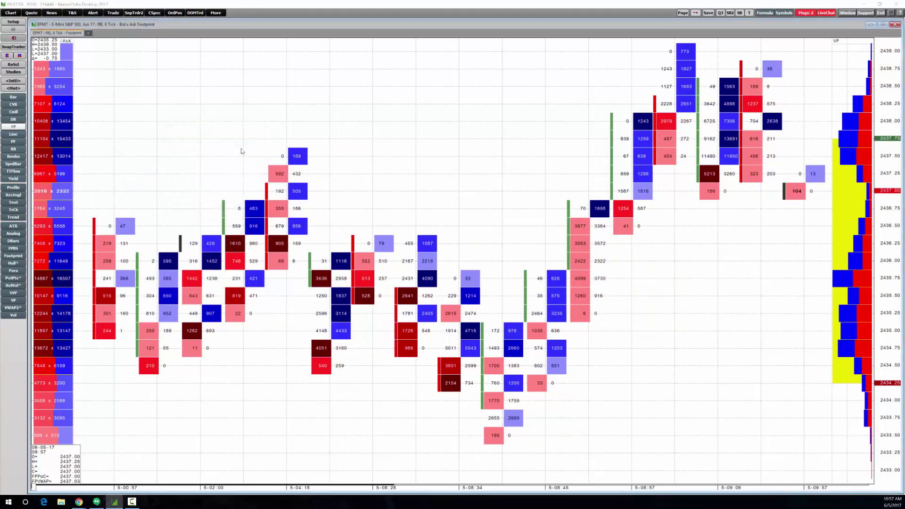
{"action": "right_click", "coordinate": [242, 147]}
{"action": "left_click", "coordinate": [226, 147]}
{"action": "double_click", "coordinate": [186, 110]}
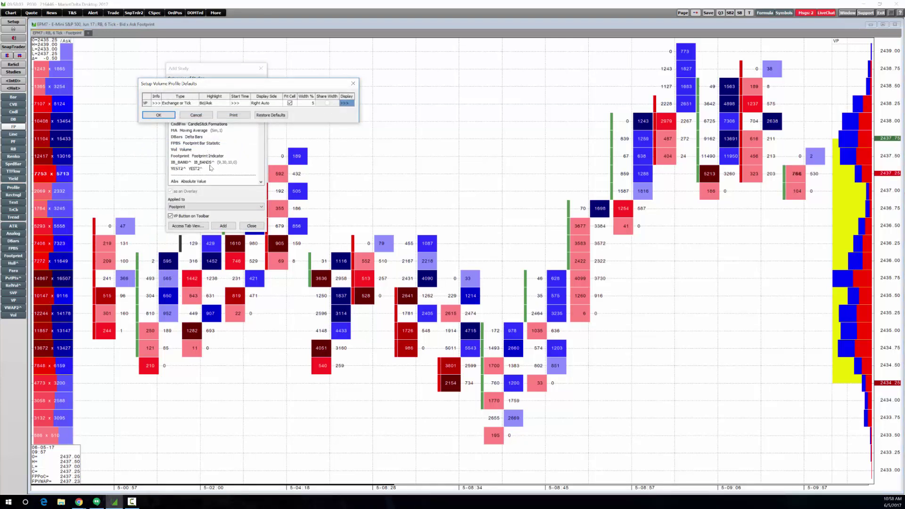
{"action": "left_click", "coordinate": [206, 103]}
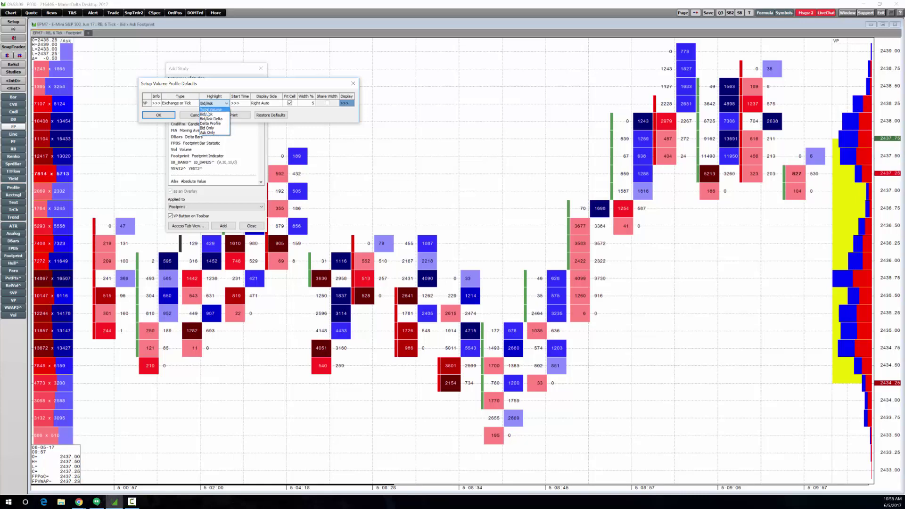
{"action": "left_click", "coordinate": [208, 110]}
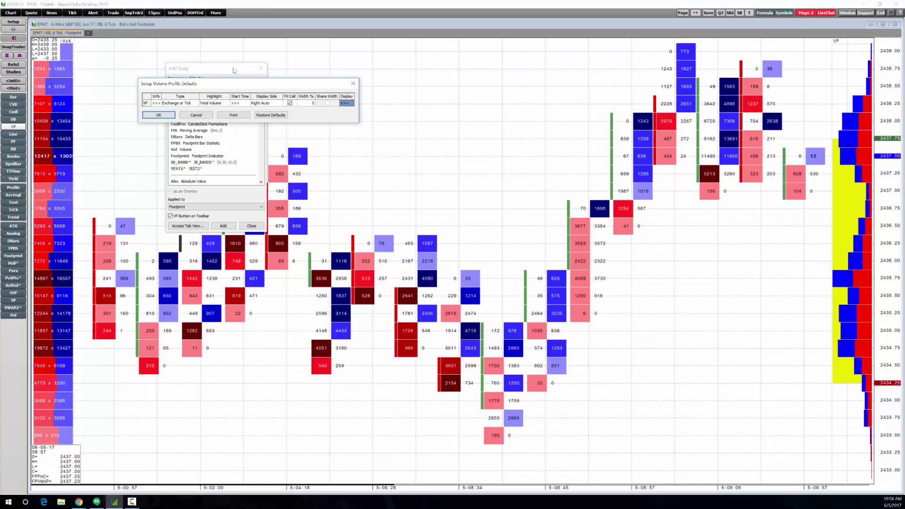
Step: Make the bars display Total volume in dark blue, confirm, and add VP#3 to the chart
{"action": "left_click", "coordinate": [349, 104]}
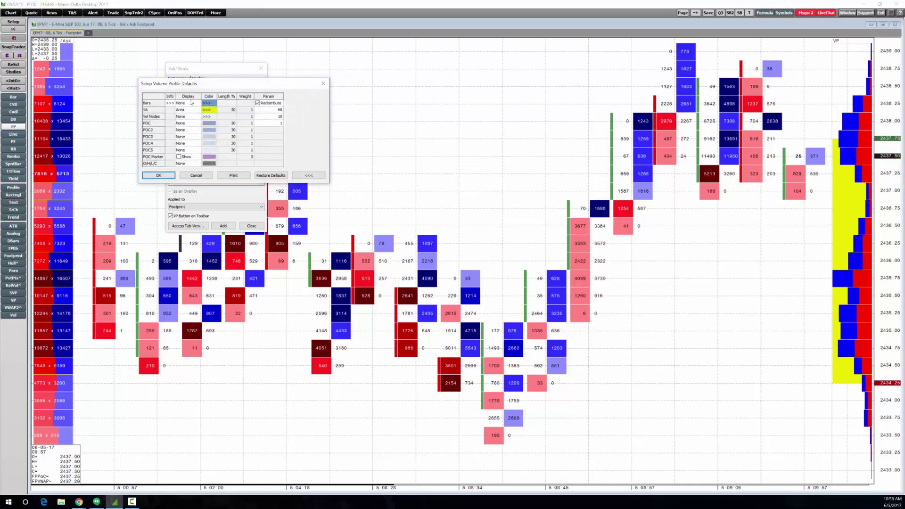
{"action": "left_click", "coordinate": [189, 103]}
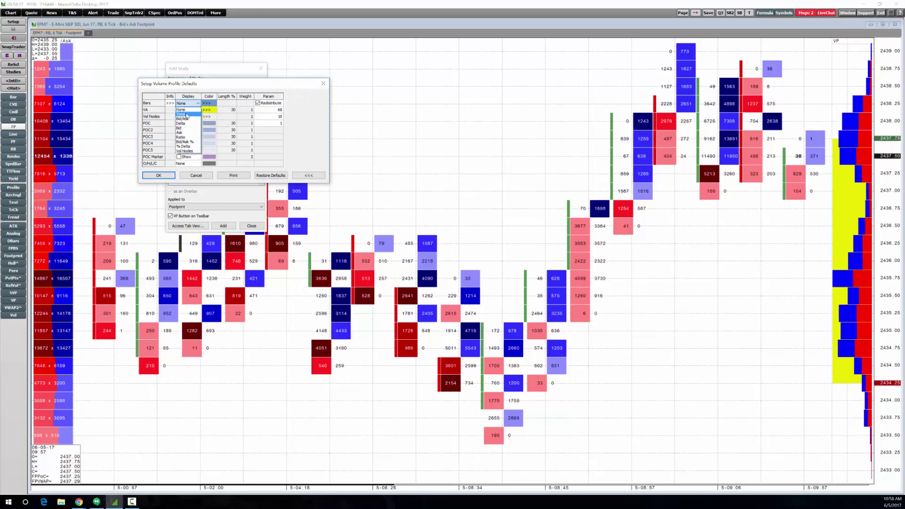
{"action": "left_click", "coordinate": [187, 114]}
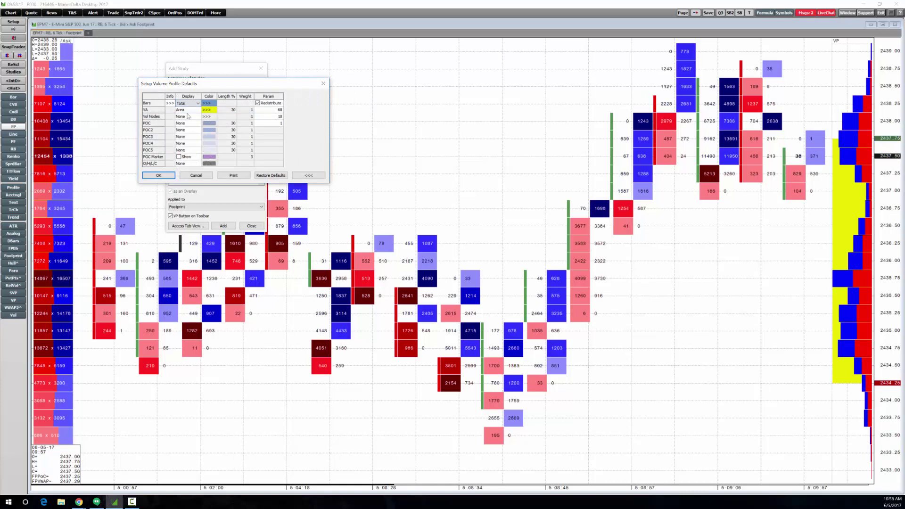
{"action": "left_click", "coordinate": [210, 104]}
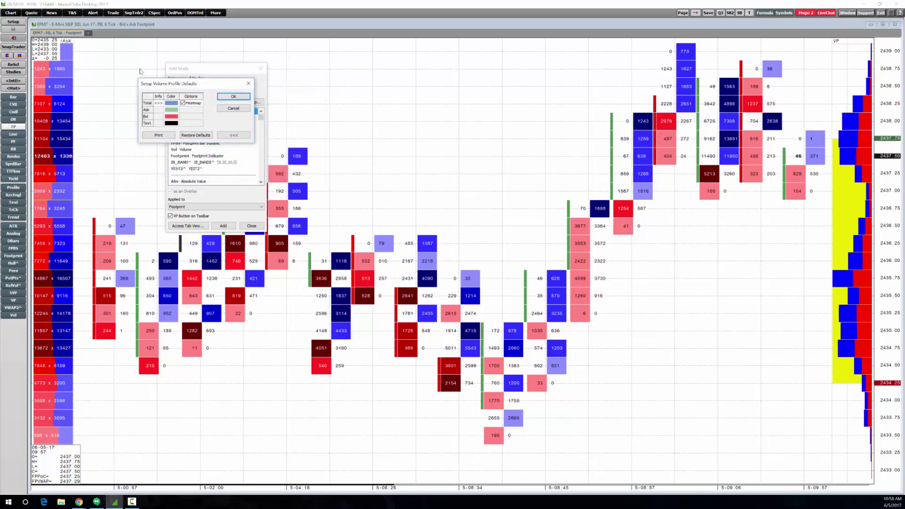
{"action": "left_click", "coordinate": [171, 103]}
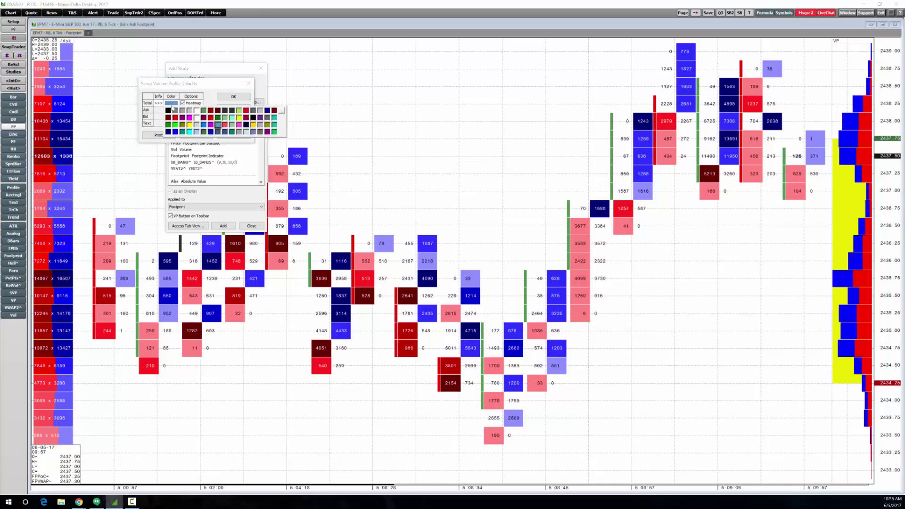
{"action": "left_click", "coordinate": [174, 132]}
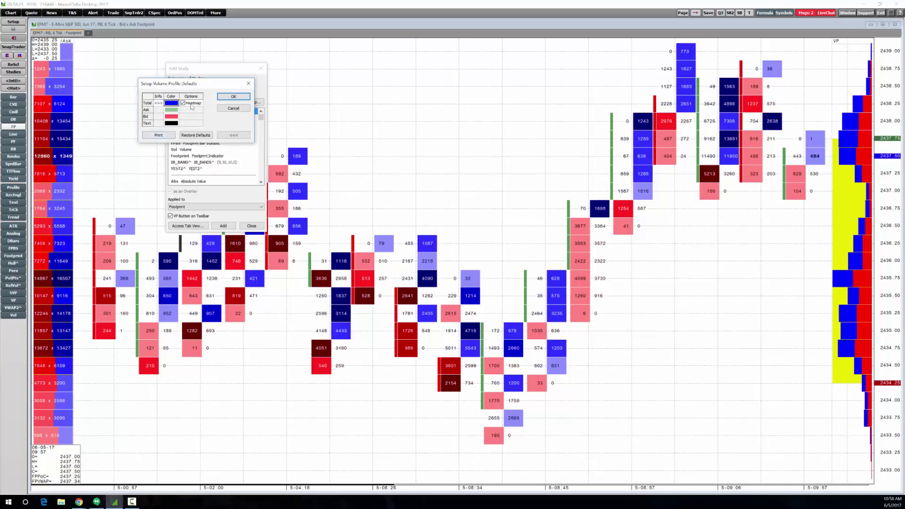
{"action": "left_click", "coordinate": [233, 96]}
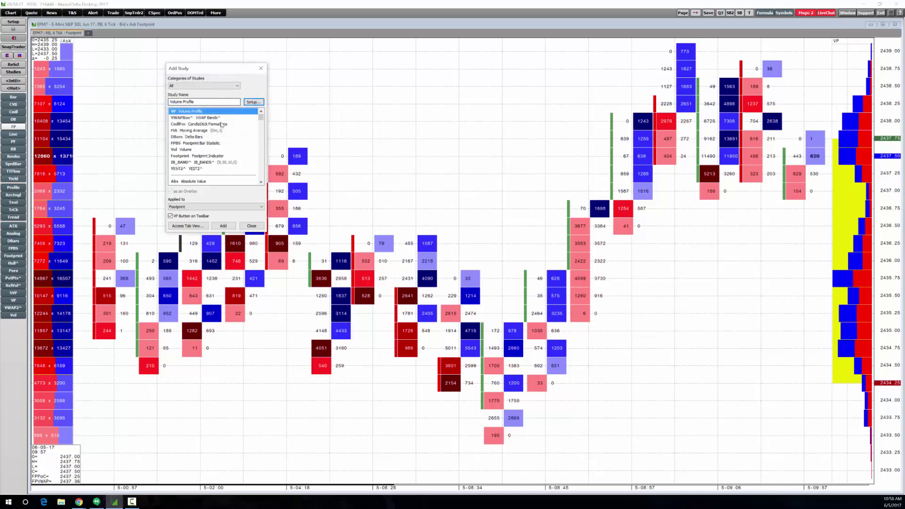
{"action": "left_click", "coordinate": [223, 226]}
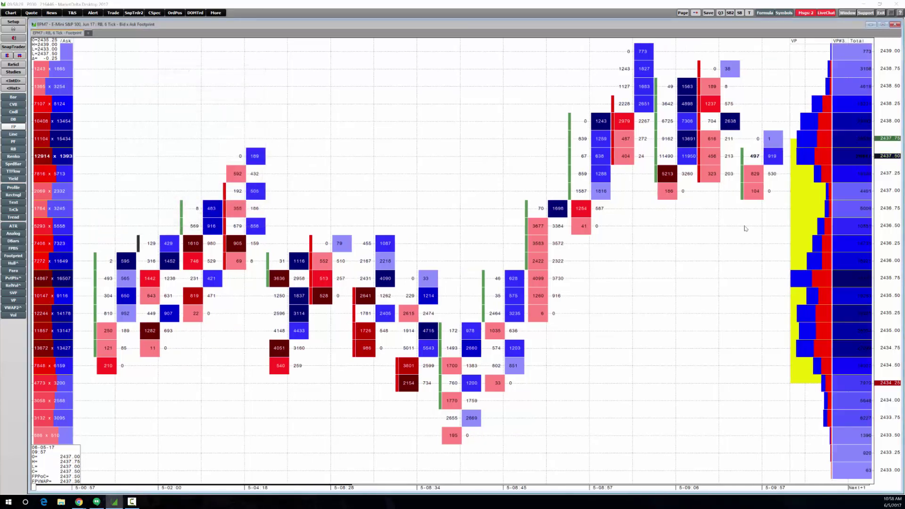
Step: Set the VP#3 volume profile to sit automatically on the left side
{"action": "right_click", "coordinate": [853, 198]}
{"action": "left_click", "coordinate": [775, 231]}
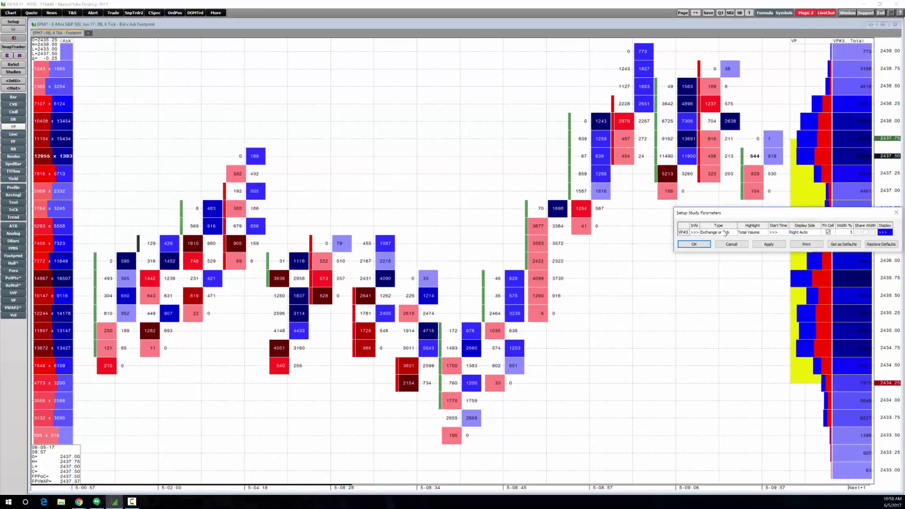
{"action": "left_click", "coordinate": [792, 232]}
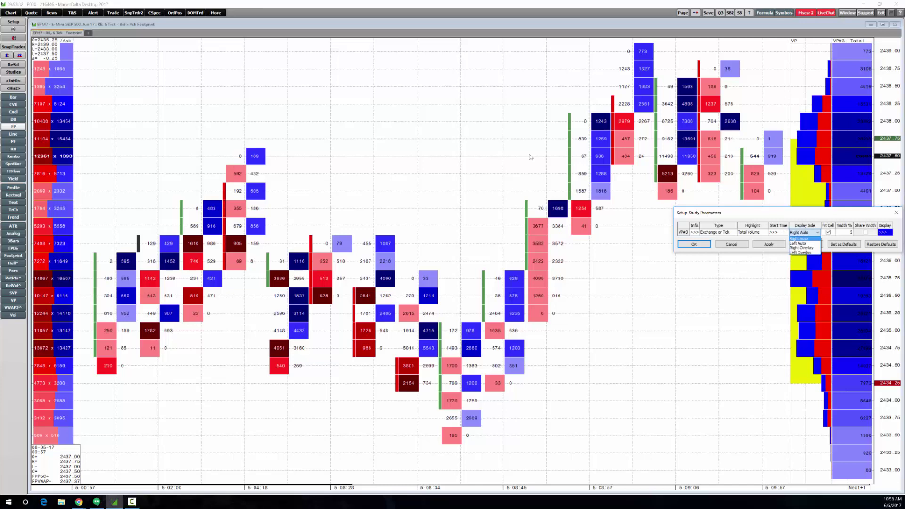
{"action": "left_click", "coordinate": [797, 244]}
{"action": "left_click", "coordinate": [768, 244]}
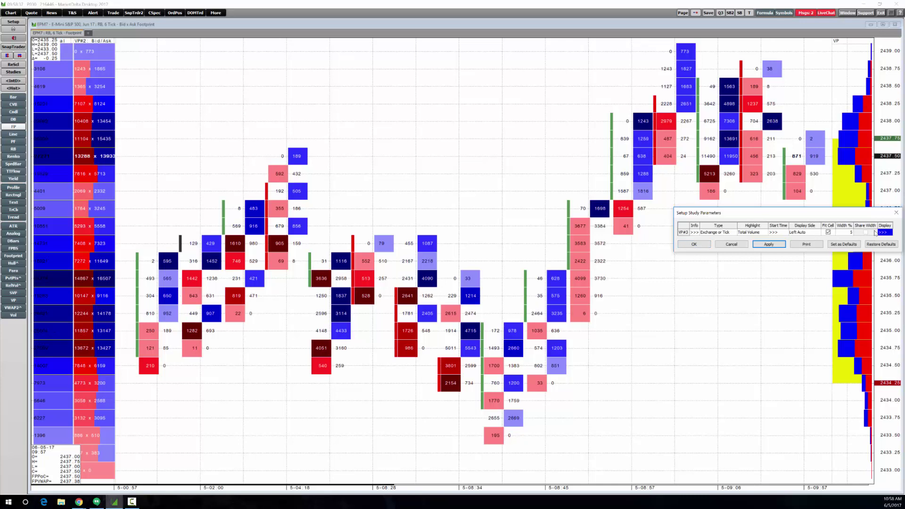
Step: Show VP#3's total volume numbers in white text and close its settings
{"action": "left_click", "coordinate": [693, 232]}
{"action": "left_click", "coordinate": [751, 234]}
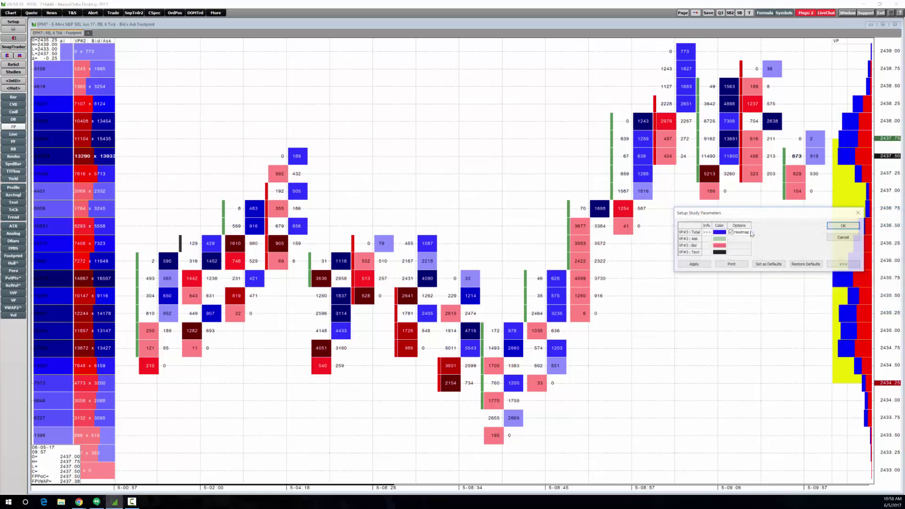
{"action": "left_click", "coordinate": [489, 148]}
{"action": "left_click", "coordinate": [719, 253]}
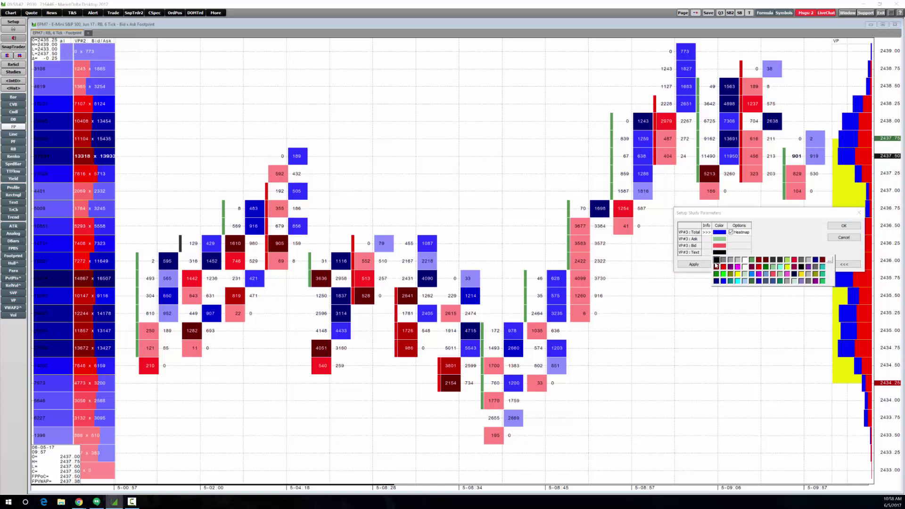
{"action": "left_click", "coordinate": [745, 260]}
{"action": "left_click", "coordinate": [747, 260]}
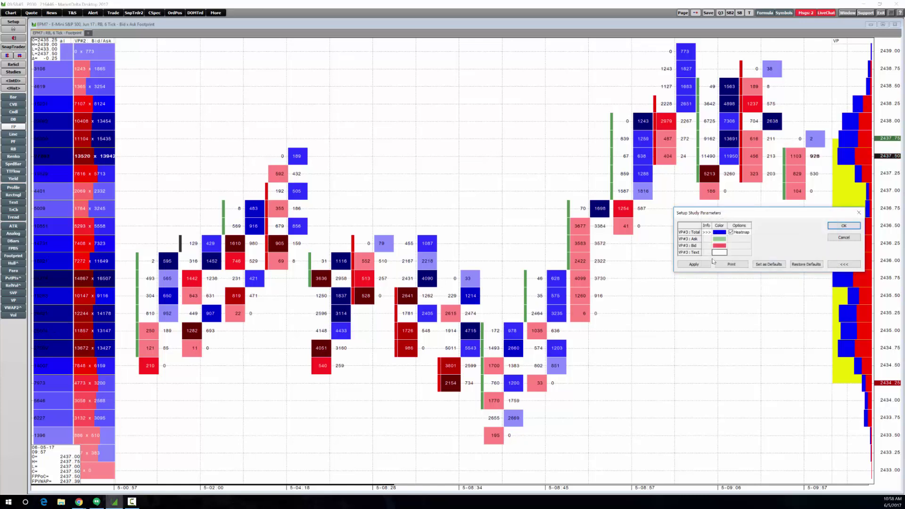
{"action": "left_click", "coordinate": [706, 264]}
{"action": "left_click", "coordinate": [844, 226]}
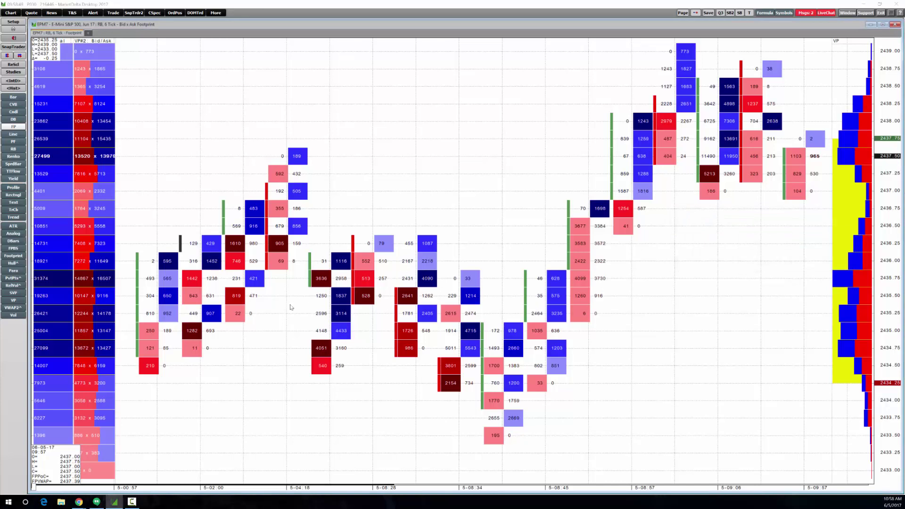
Step: Add the footprint bar statistics pane and colour the sell side red and the buy side blue
{"action": "left_click", "coordinate": [14, 248]}
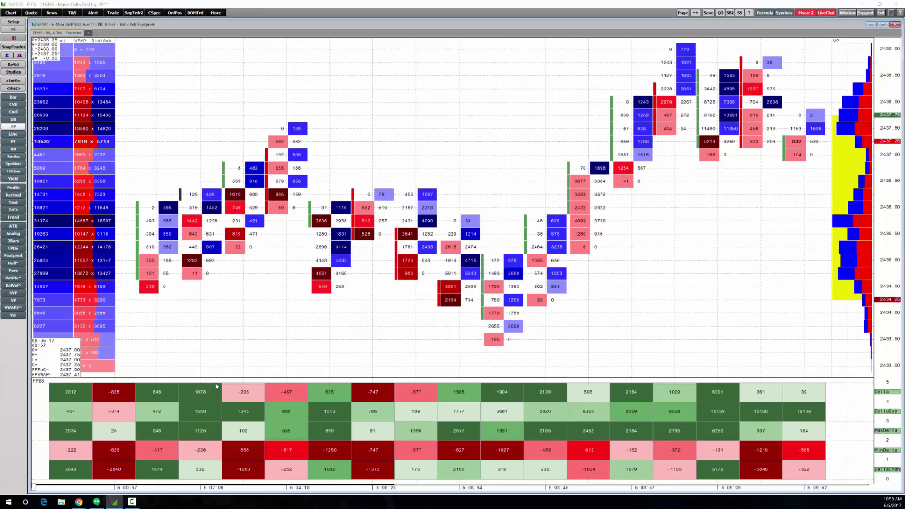
{"action": "left_click_drag", "start_coordinate": [217, 377], "coordinate": [208, 433]}
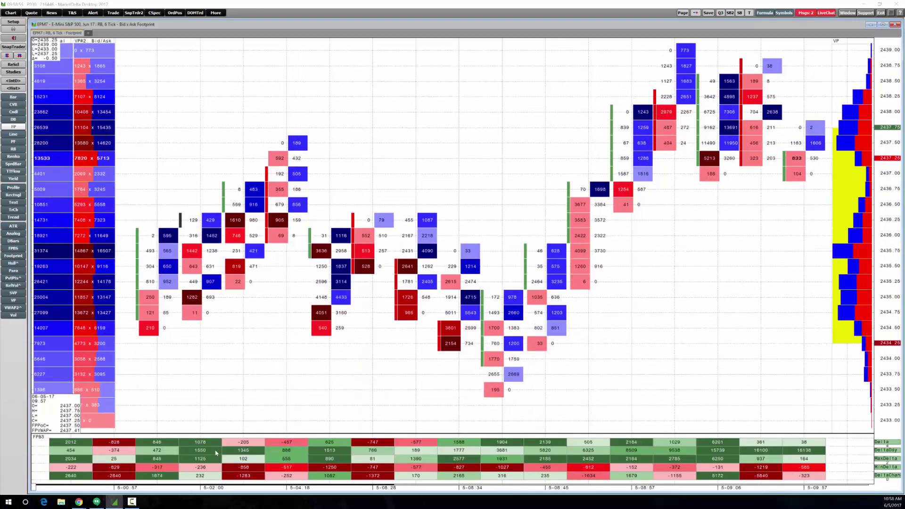
{"action": "right_click", "coordinate": [216, 453]}
{"action": "left_click", "coordinate": [206, 427]}
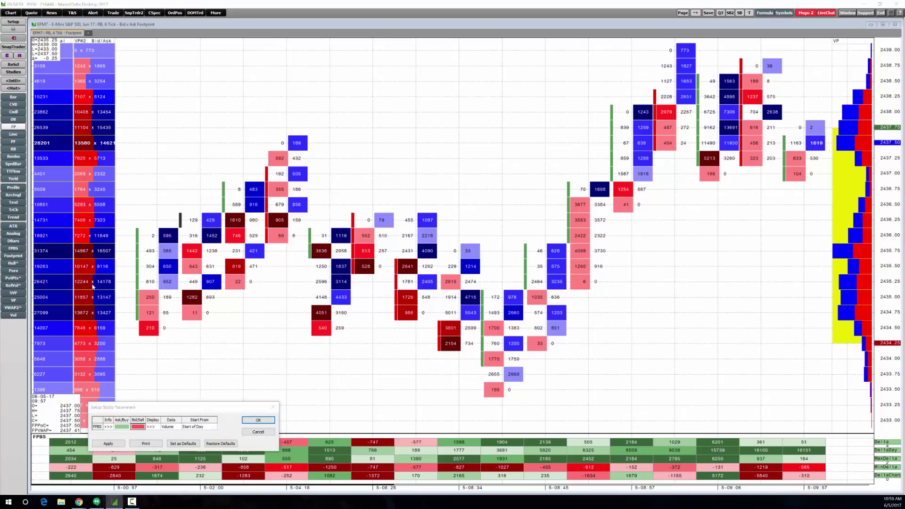
{"action": "left_click", "coordinate": [142, 428]}
{"action": "left_click", "coordinate": [146, 442]}
{"action": "left_click", "coordinate": [122, 427]}
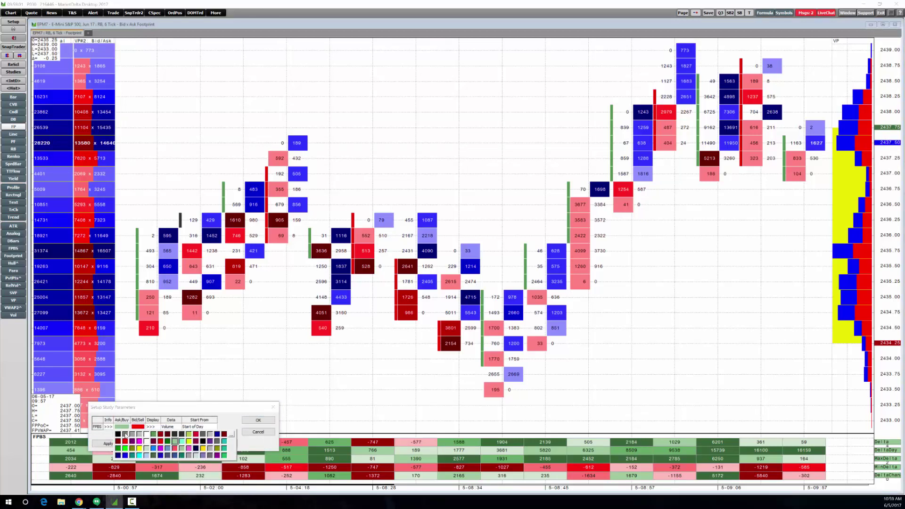
{"action": "left_click", "coordinate": [124, 456]}
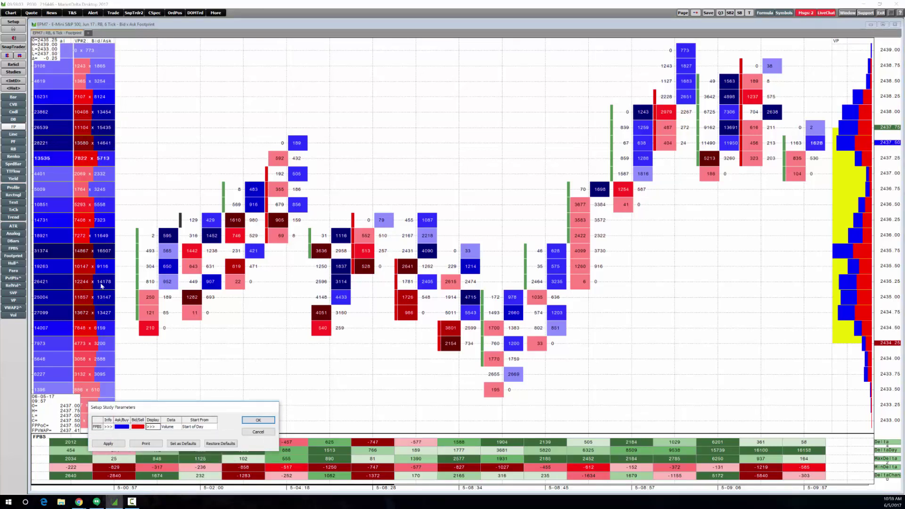
Step: Hide the MaxDelta row so only Delta, DeltaDay and DeltaChange remain, then resize the pane
{"action": "left_click", "coordinate": [150, 426]}
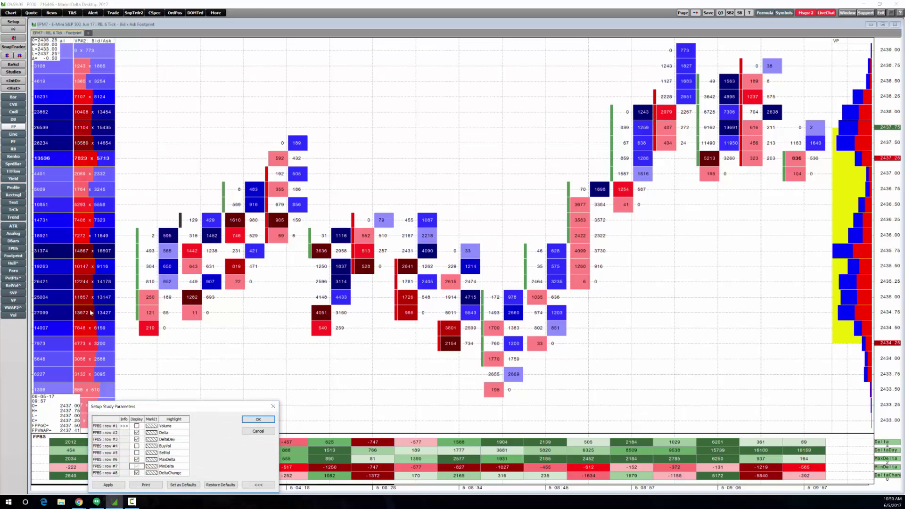
{"action": "left_click", "coordinate": [137, 459]}
{"action": "left_click", "coordinate": [271, 419]}
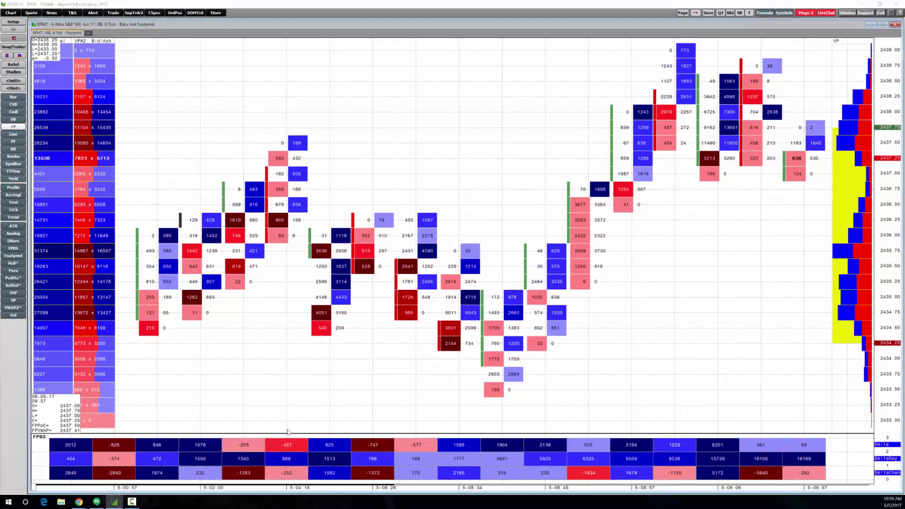
{"action": "left_click_drag", "start_coordinate": [289, 432], "coordinate": [285, 439]}
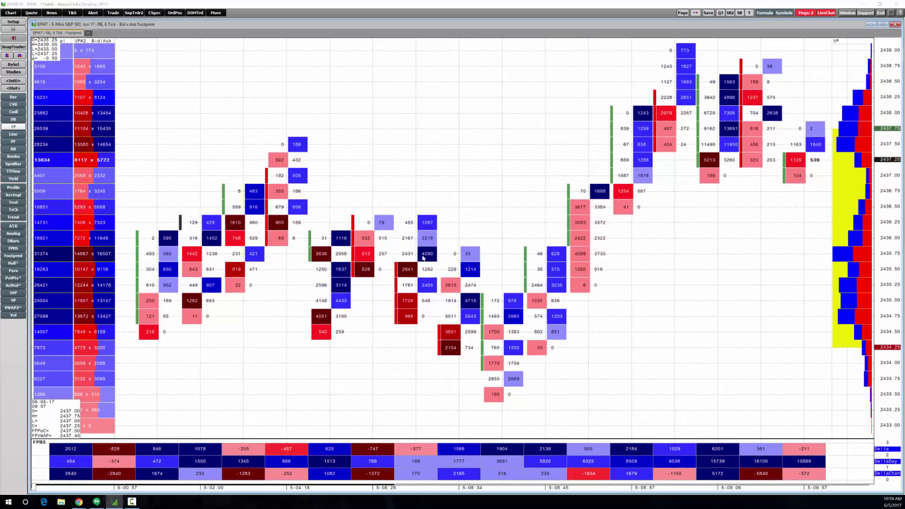
Step: Add a hollow magenta POC highlight to the footprint study, extended as lines to the right
{"action": "right_click", "coordinate": [315, 217]}
{"action": "left_click", "coordinate": [358, 257]}
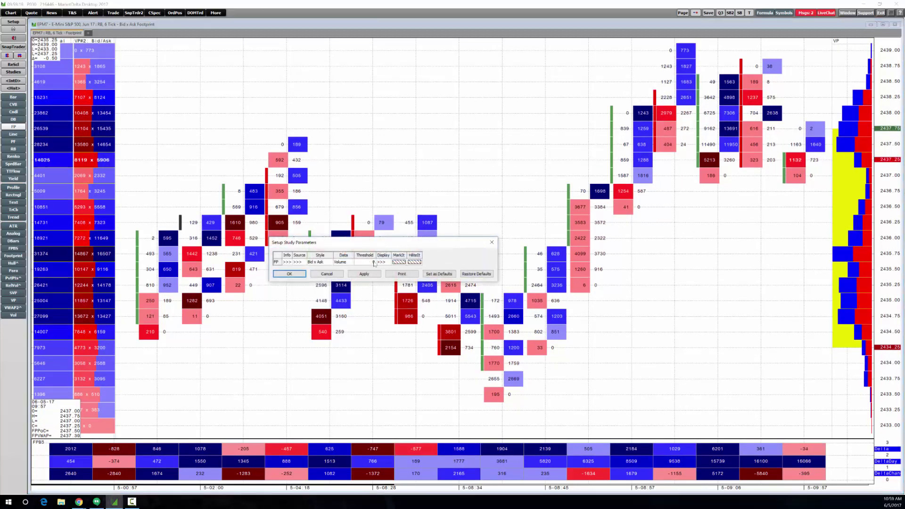
{"action": "left_click", "coordinate": [414, 262]}
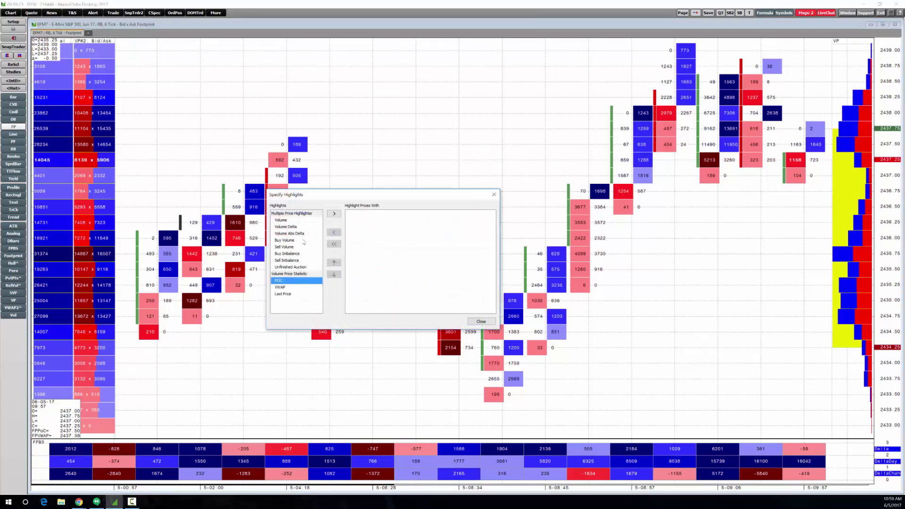
{"action": "left_click", "coordinate": [333, 213]}
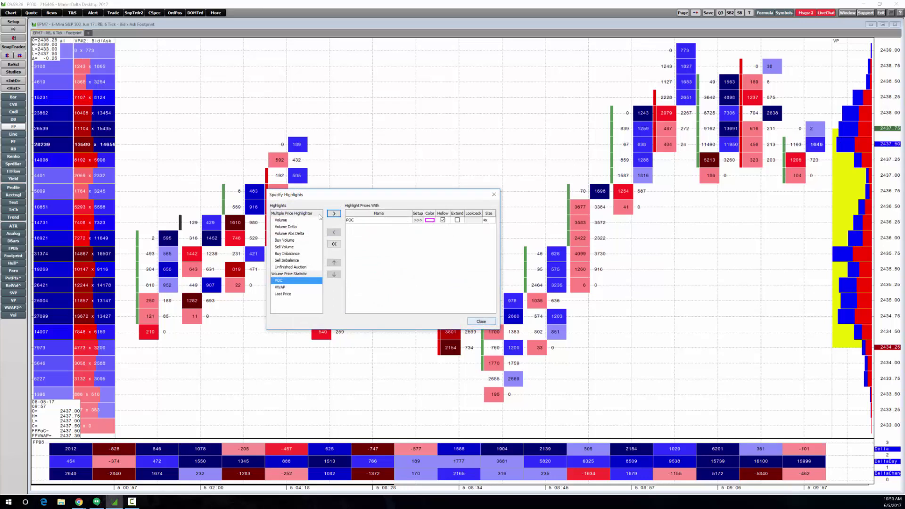
{"action": "left_click", "coordinate": [481, 321]}
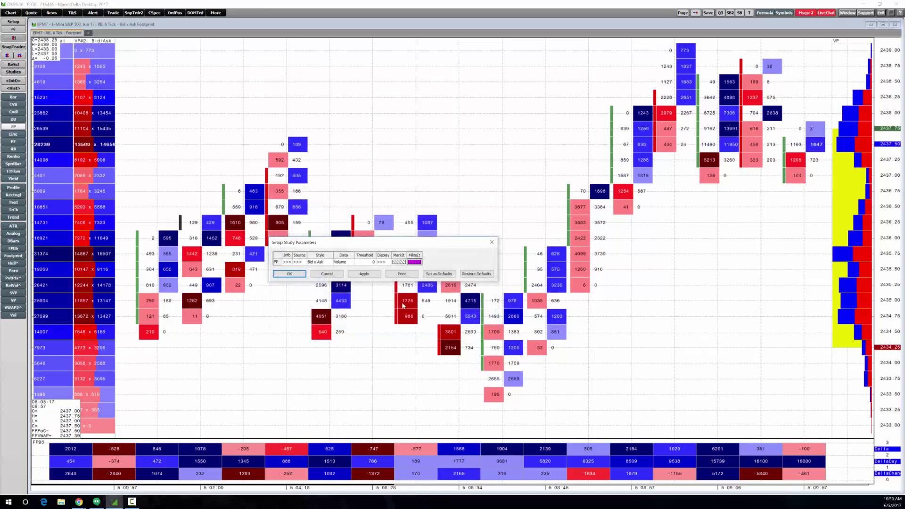
{"action": "left_click", "coordinate": [365, 274]}
{"action": "left_click", "coordinate": [408, 261]}
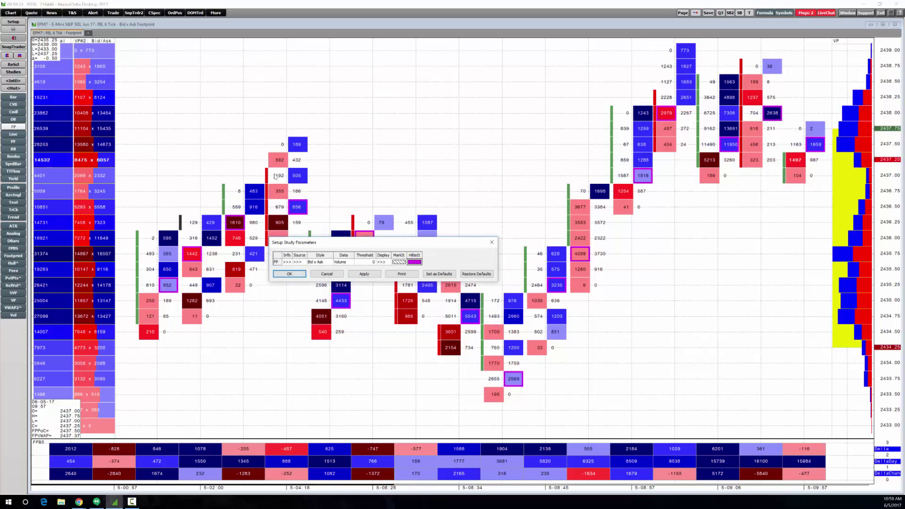
{"action": "left_click", "coordinate": [457, 220]}
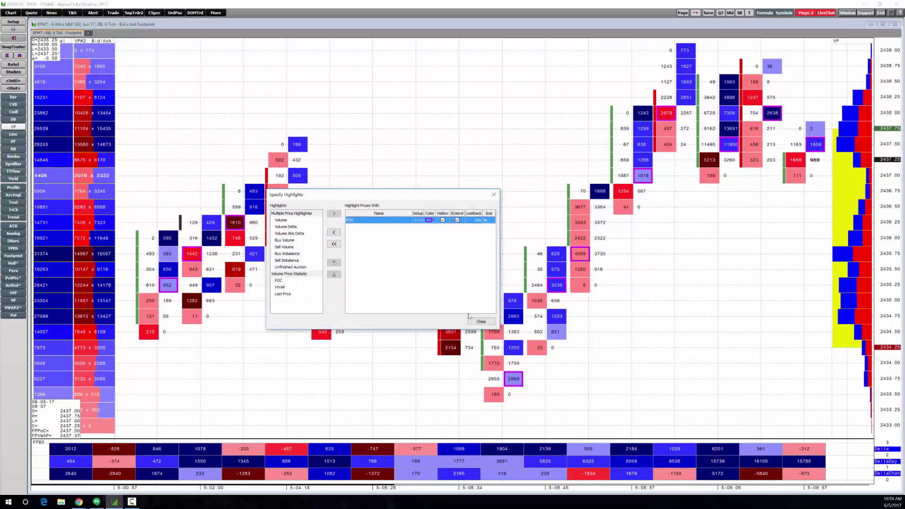
{"action": "left_click", "coordinate": [481, 321]}
{"action": "left_click", "coordinate": [364, 274]}
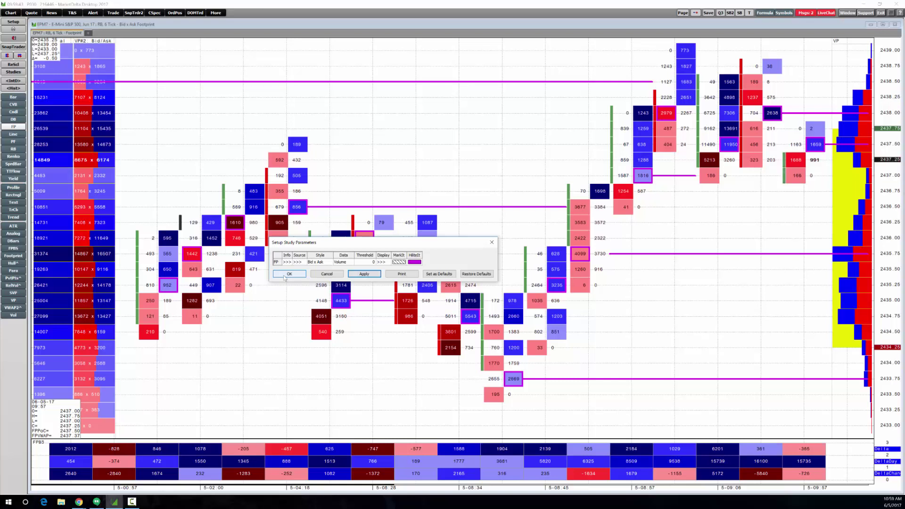
{"action": "left_click", "coordinate": [285, 274]}
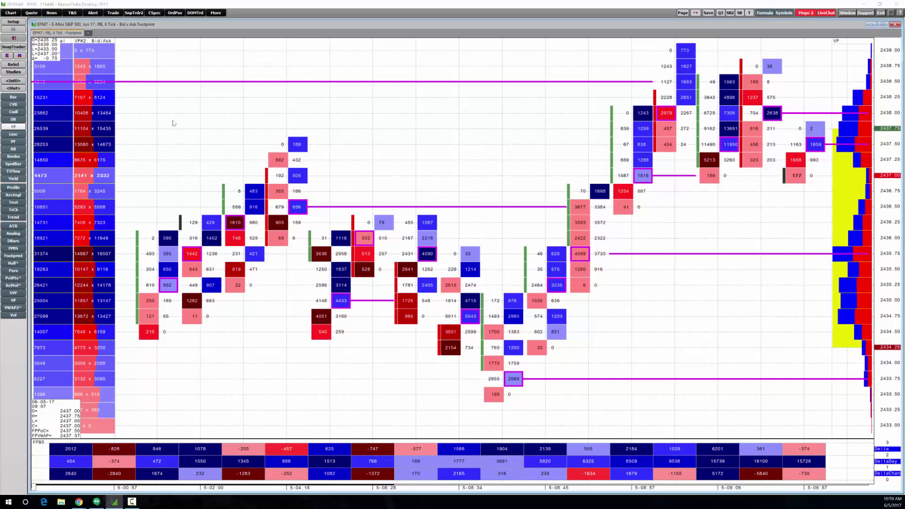
Step: Restore the maximised chart window and replicate it into a second overlapping footprint chart
{"action": "left_click", "coordinate": [34, 26]}
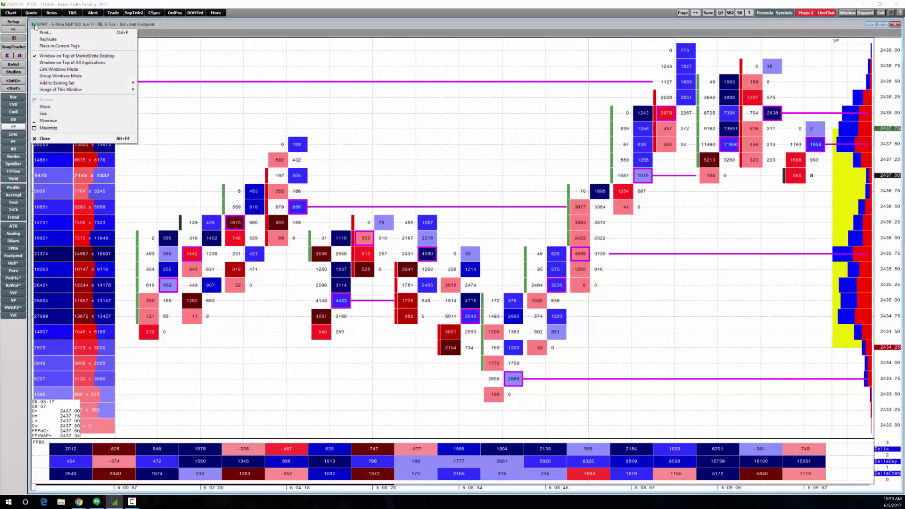
{"action": "left_click", "coordinate": [66, 106]}
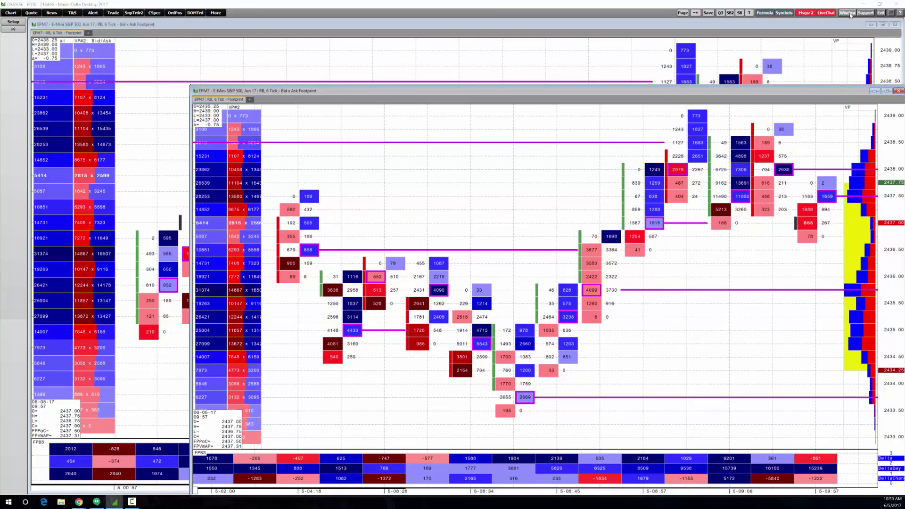
{"action": "left_click", "coordinate": [848, 13]}
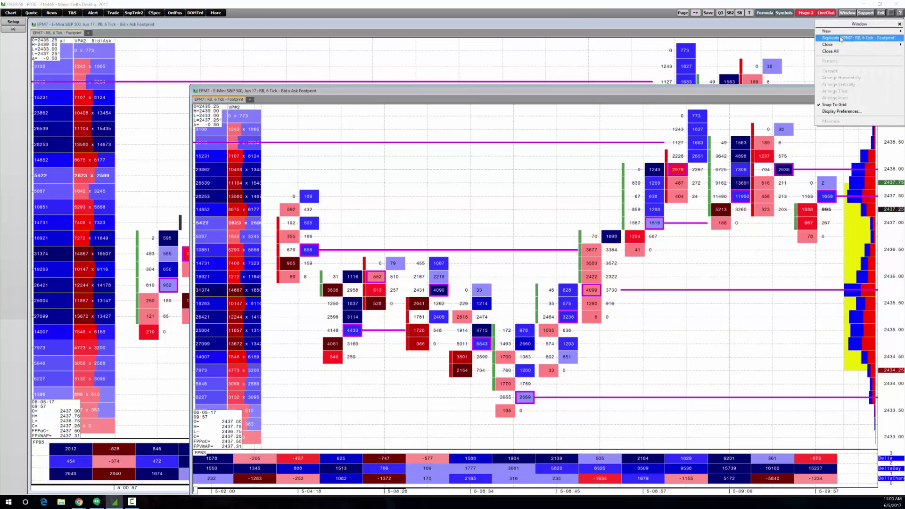
{"action": "left_click", "coordinate": [849, 39]}
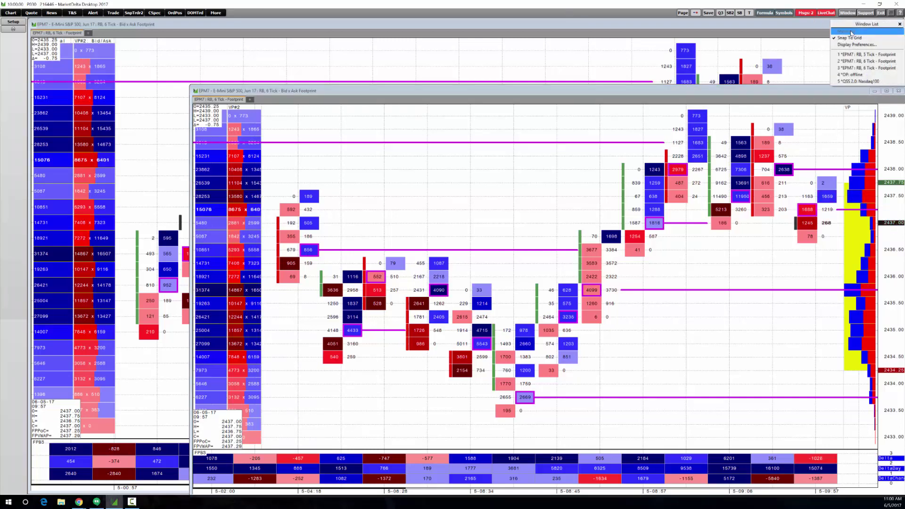
{"action": "left_click", "coordinate": [848, 12]}
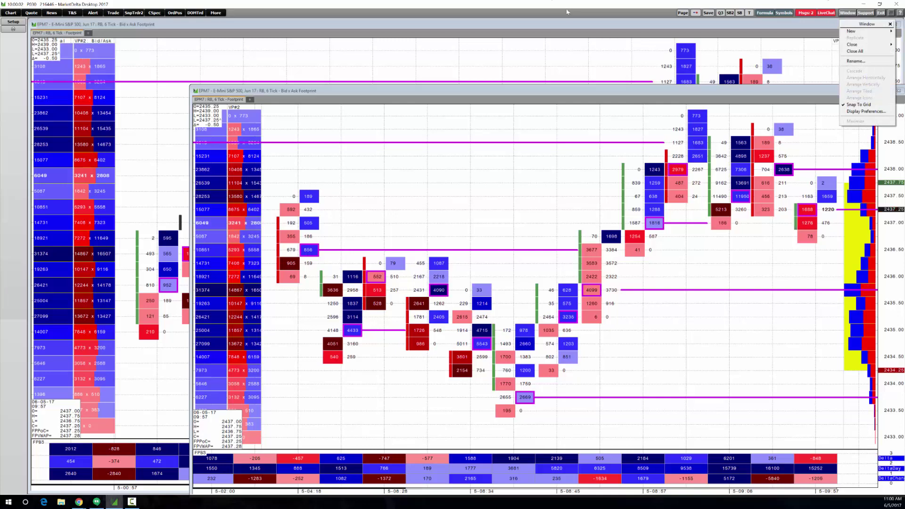
{"action": "mouse_move", "coordinate": [850, 31]}
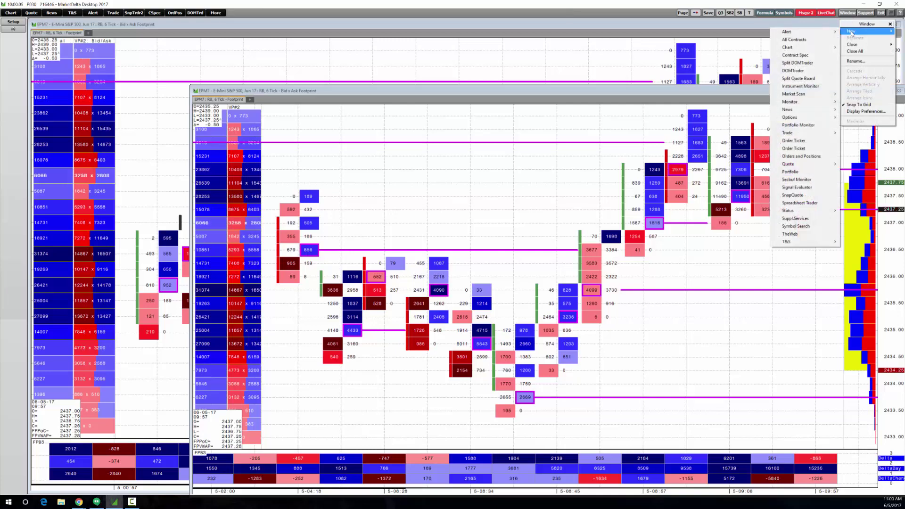
{"action": "left_click", "coordinate": [587, 120]}
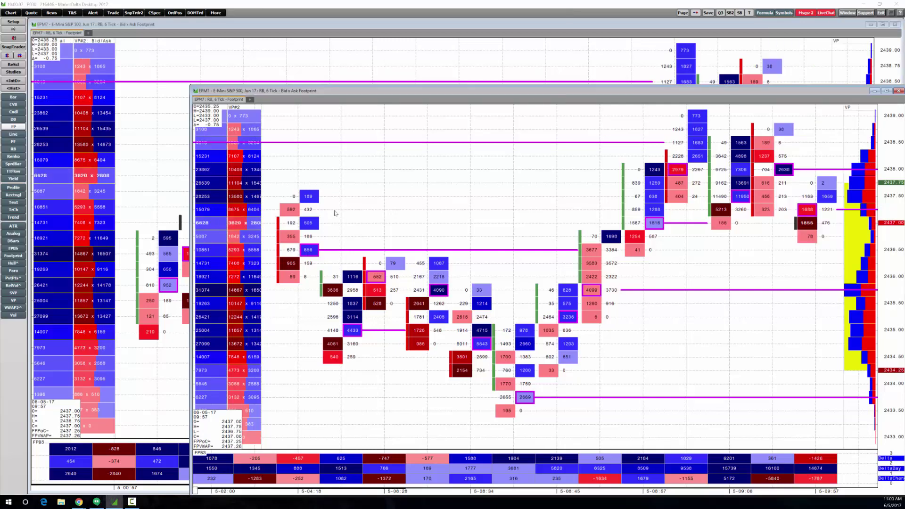
Step: Switch the copied chart via CLEN7 to TYAU7 Treasury Notes and move its window up-left
{"action": "type", "text": "CLEN7"}
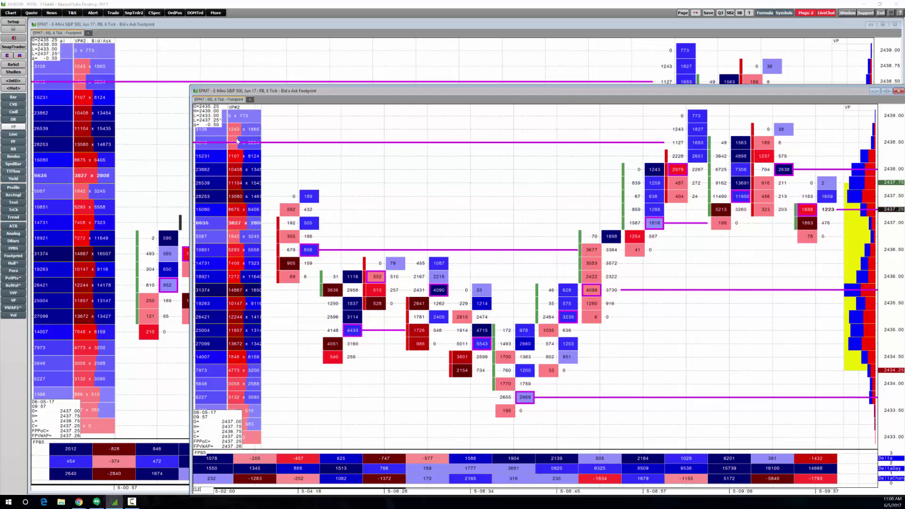
{"action": "key", "text": "Return"}
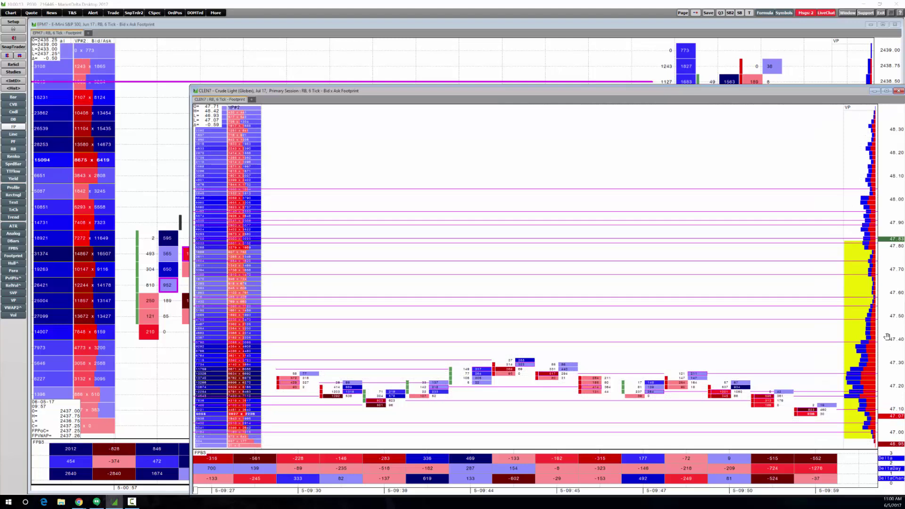
{"action": "left_click_drag", "start_coordinate": [877, 236], "coordinate": [876, 259]}
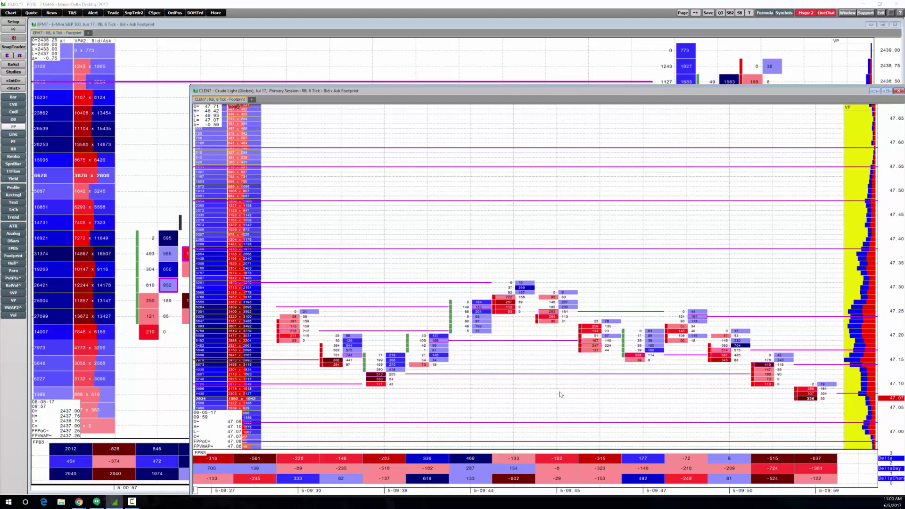
{"action": "type", "text": "TYAU7"}
{"action": "key", "text": "Return"}
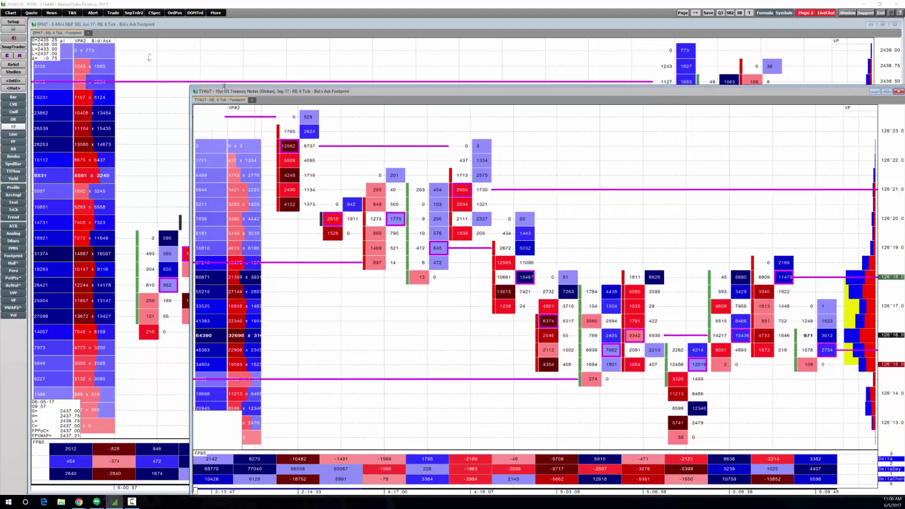
{"action": "left_click_drag", "start_coordinate": [226, 91], "coordinate": [203, 54]}
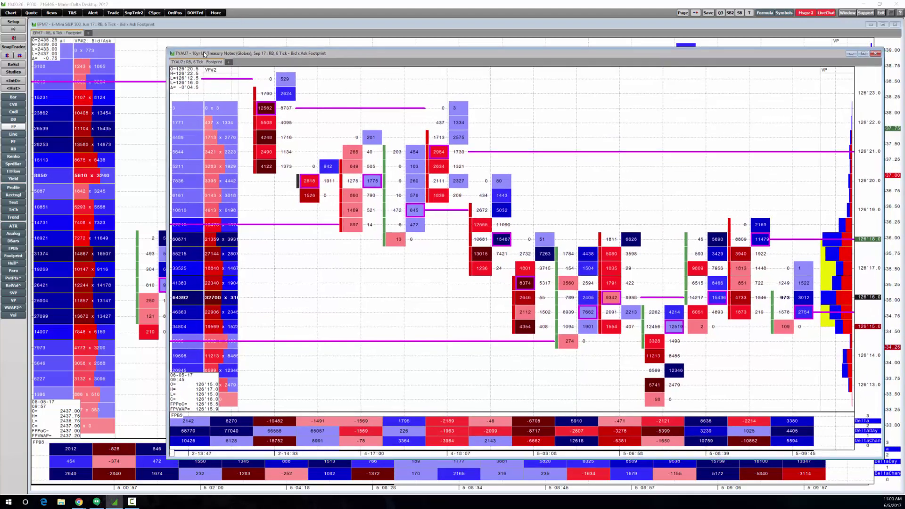